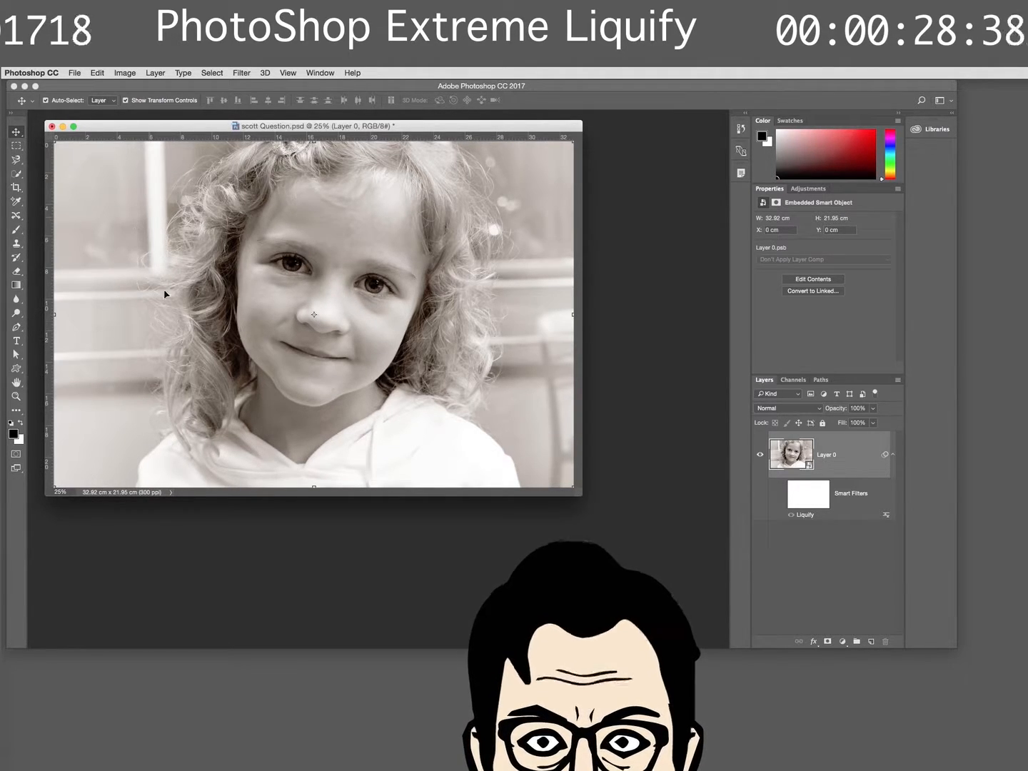
Step: Turn Layer 0's smart filters back on and compare the portrait with and without them
click(778, 494)
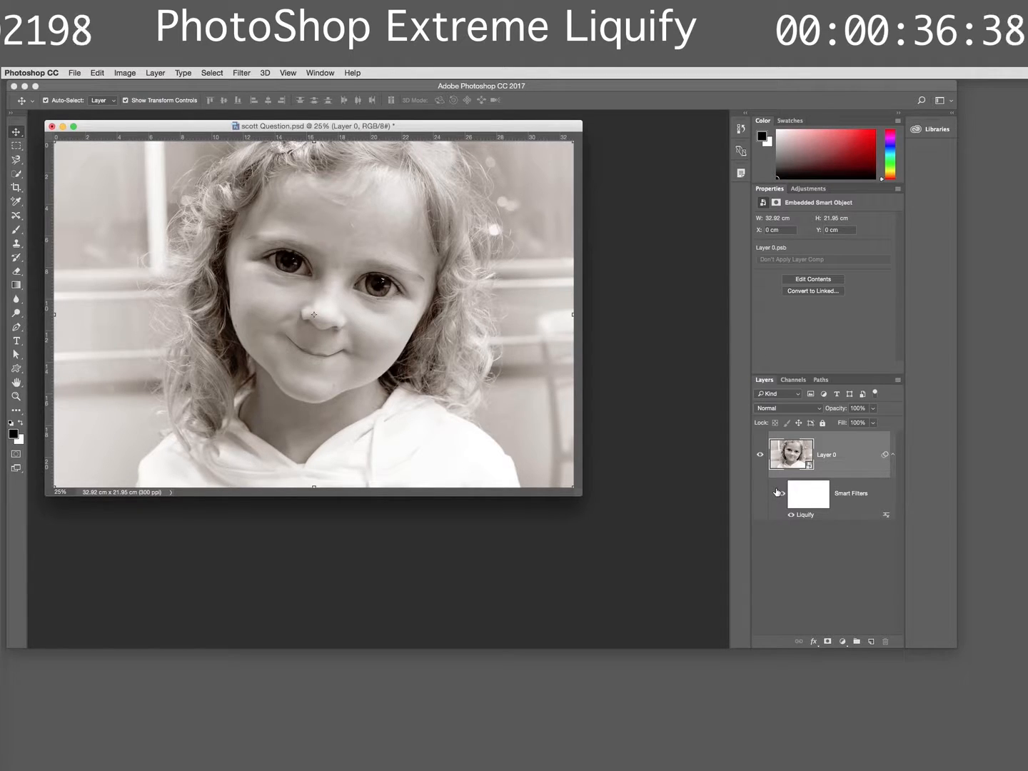
click(782, 492)
click(781, 493)
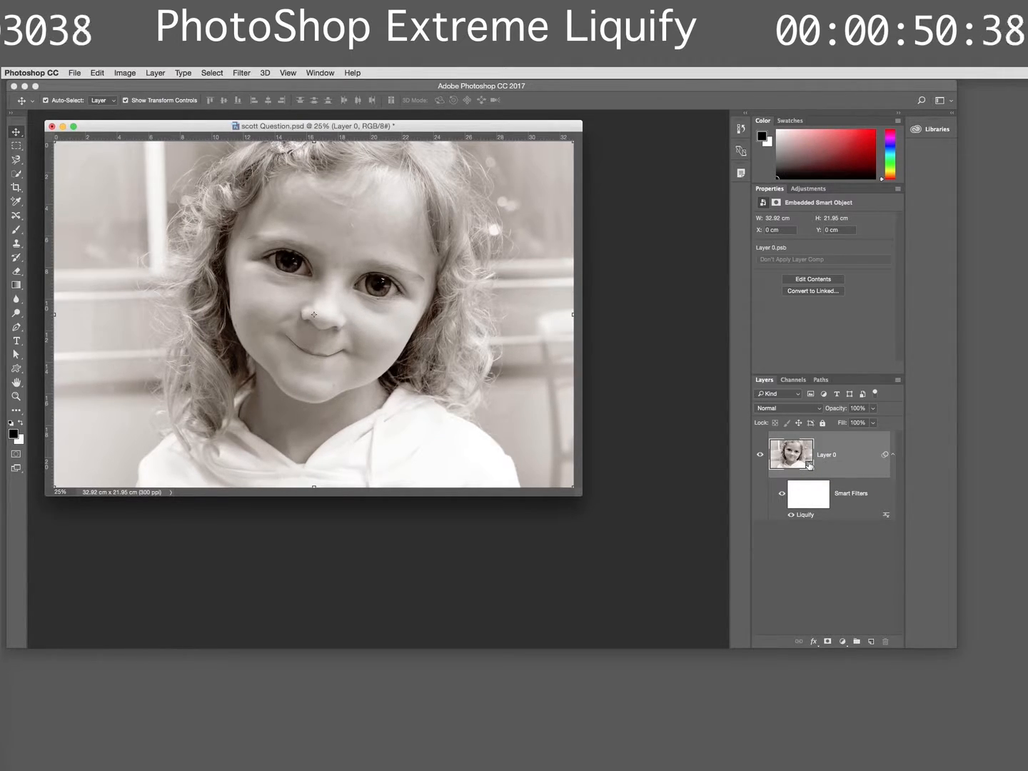
Step: Reopen Layer 0's Liquify smart filter in a smaller window and check the view with the image and mesh toggled off and on
double_click(805, 515)
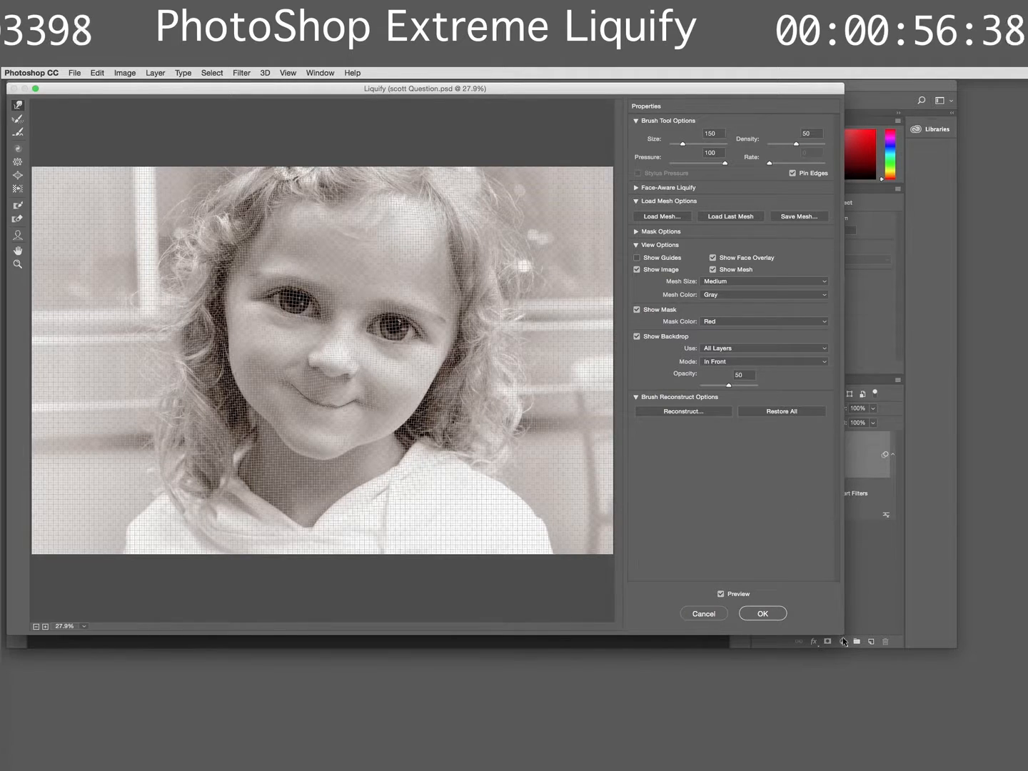
mouse_move(841, 632)
mouse_down()
mouse_move(734, 585)
mouse_move(748, 584)
mouse_up()
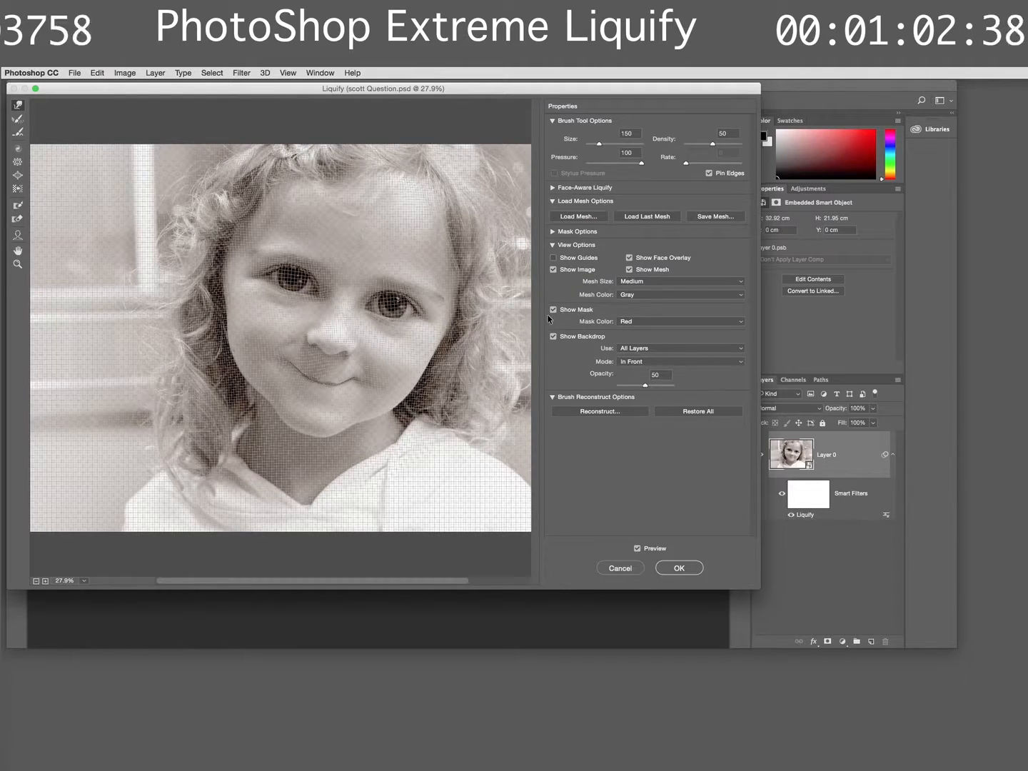
click(554, 269)
click(554, 270)
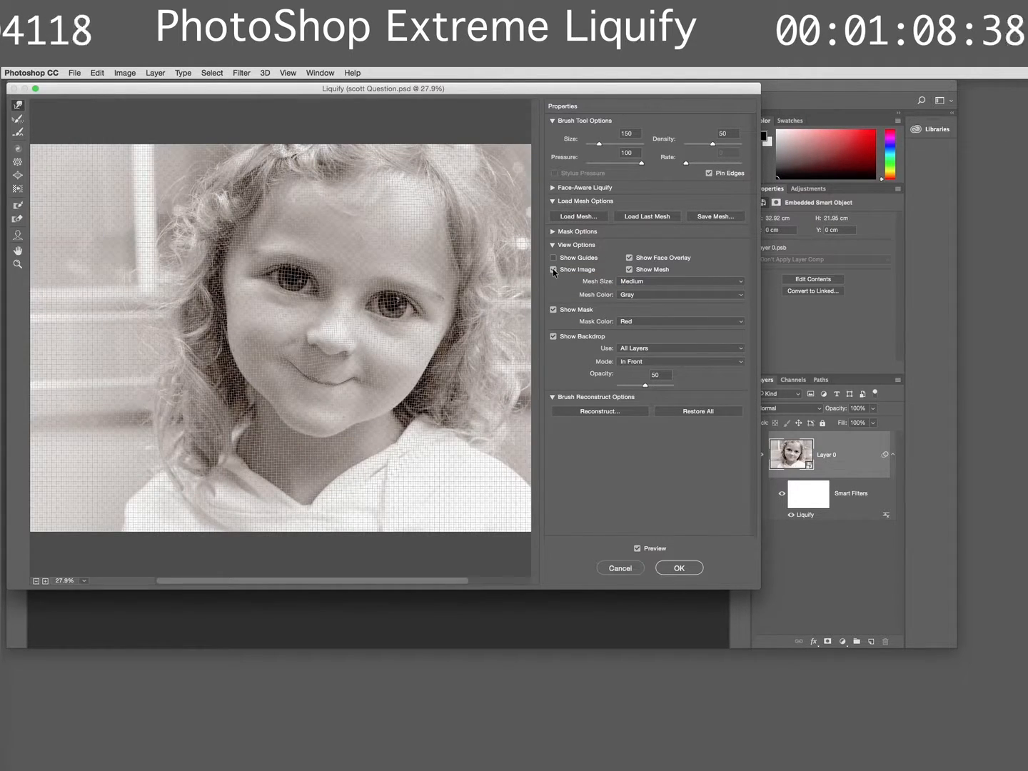
click(631, 270)
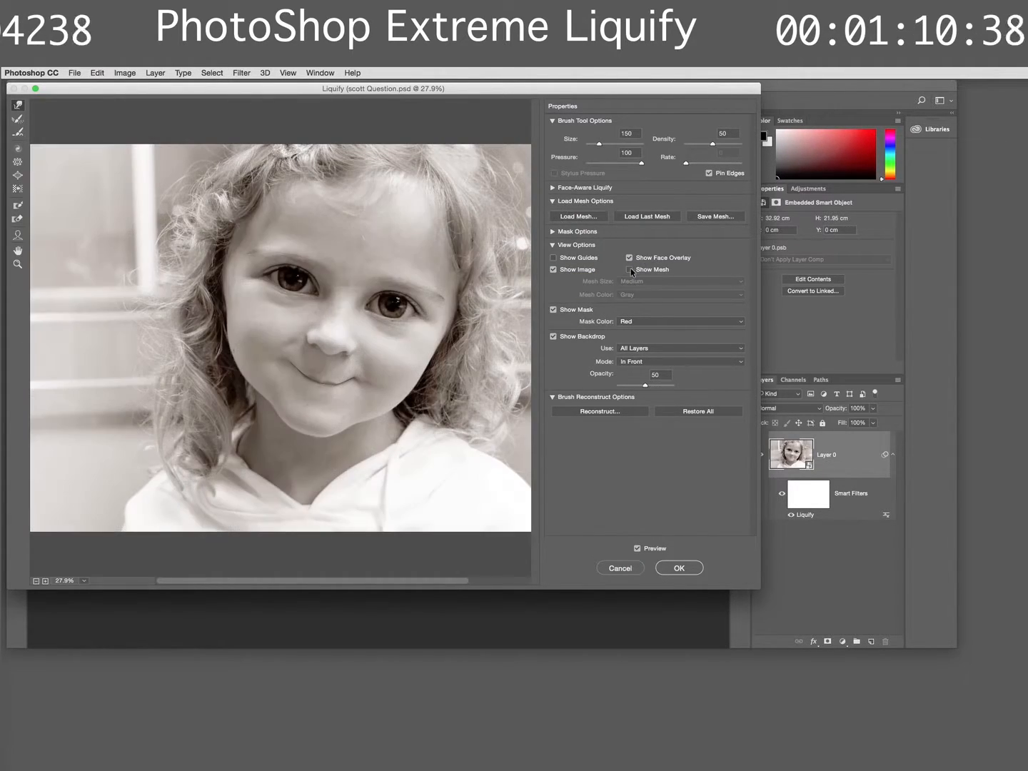
click(629, 269)
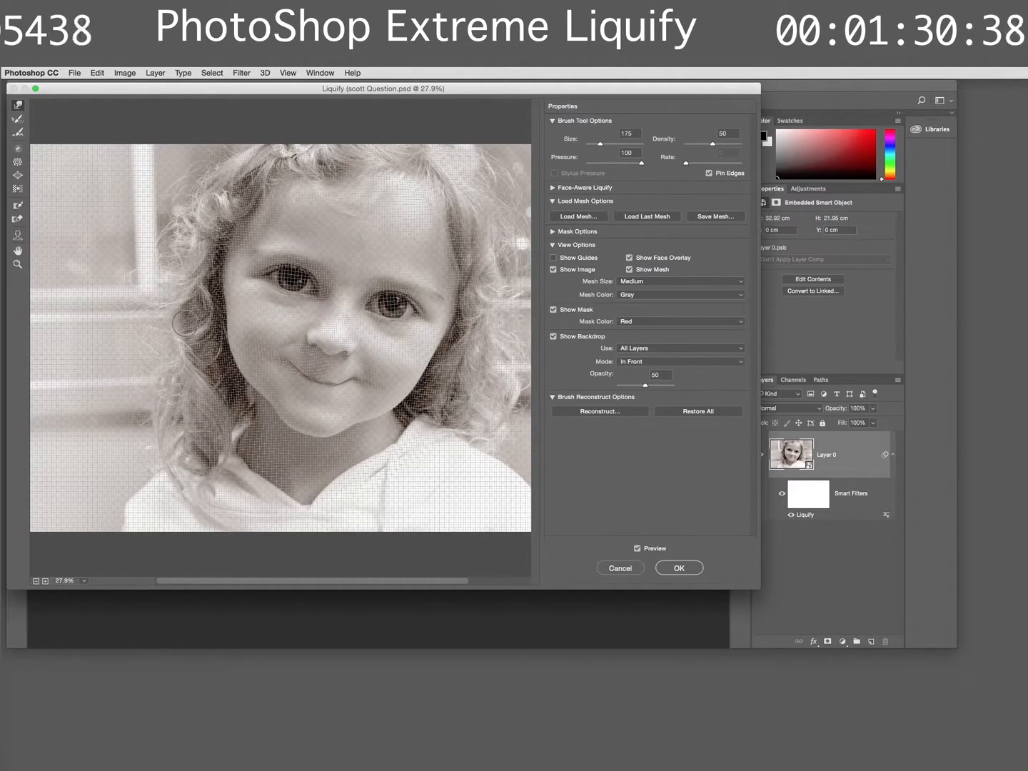
Step: Try different Forward Warp brush sizes, up to 400 and back down to about 100
key(bracketright)
key(bracketright)
key(bracketright)
key(bracketright)
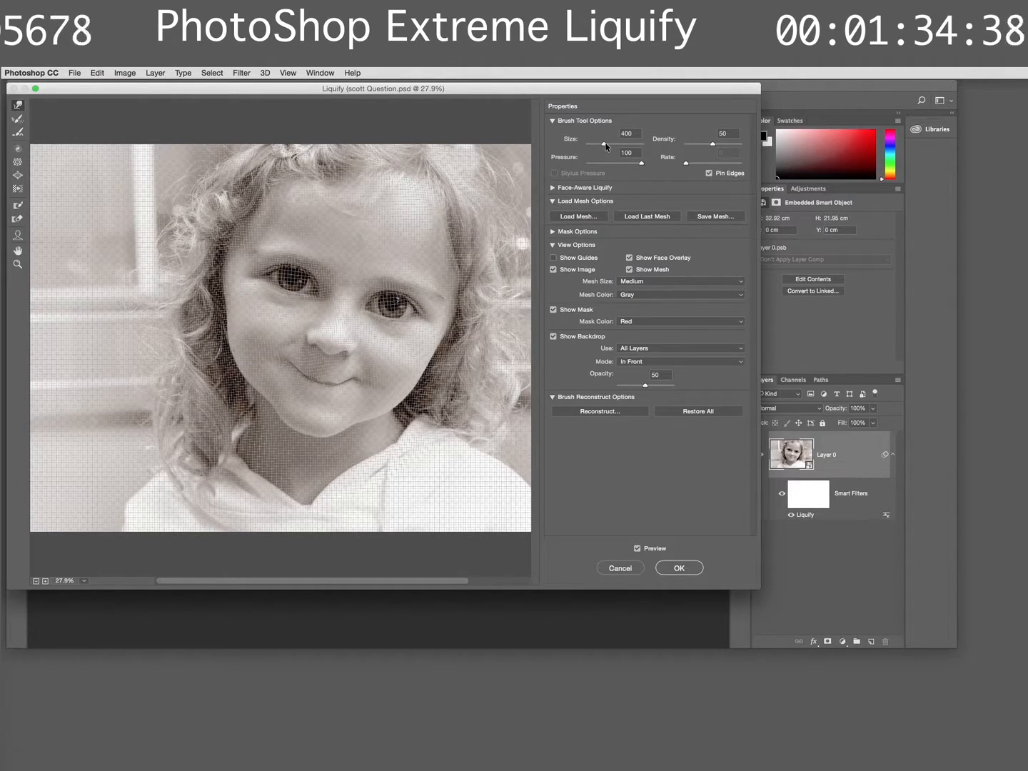
drag(603, 146, 596, 145)
key(bracketright)
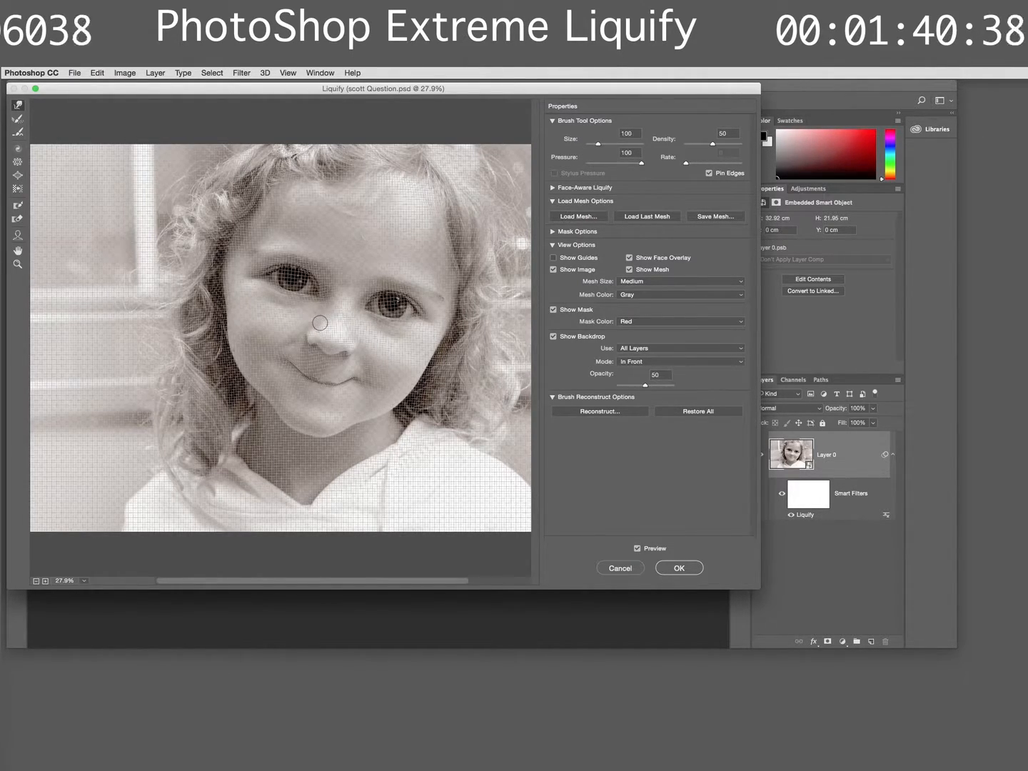
Step: Set the Forward Warp brush size to 400 and push both cheeks and the jawline inward to narrow the face
key(bracketright)
key(bracketright)
key(bracketright)
key(bracketright)
key(bracketright)
key(bracketright)
key(bracketright)
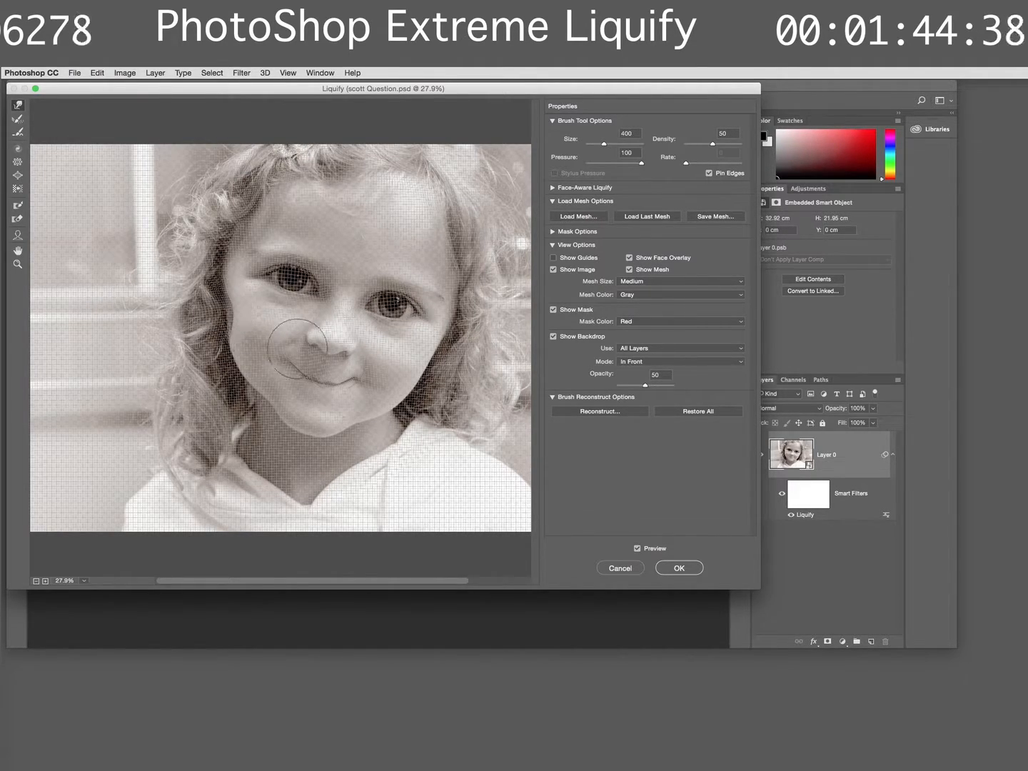
mouse_move(429, 370)
mouse_down()
mouse_move(418, 363)
mouse_move(433, 349)
mouse_up()
mouse_move(414, 395)
mouse_down()
mouse_move(403, 390)
mouse_move(411, 361)
mouse_up()
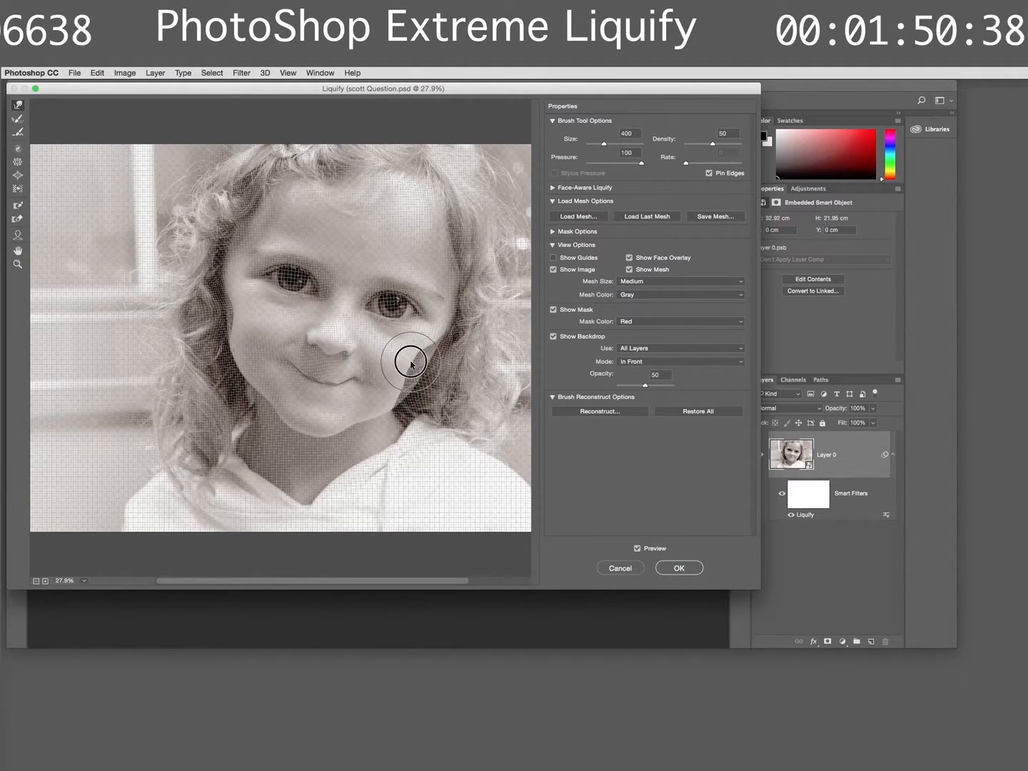
drag(215, 332, 228, 328)
drag(258, 401, 278, 383)
mouse_move(356, 428)
mouse_down()
mouse_move(349, 420)
mouse_move(390, 409)
mouse_up()
drag(255, 384, 239, 349)
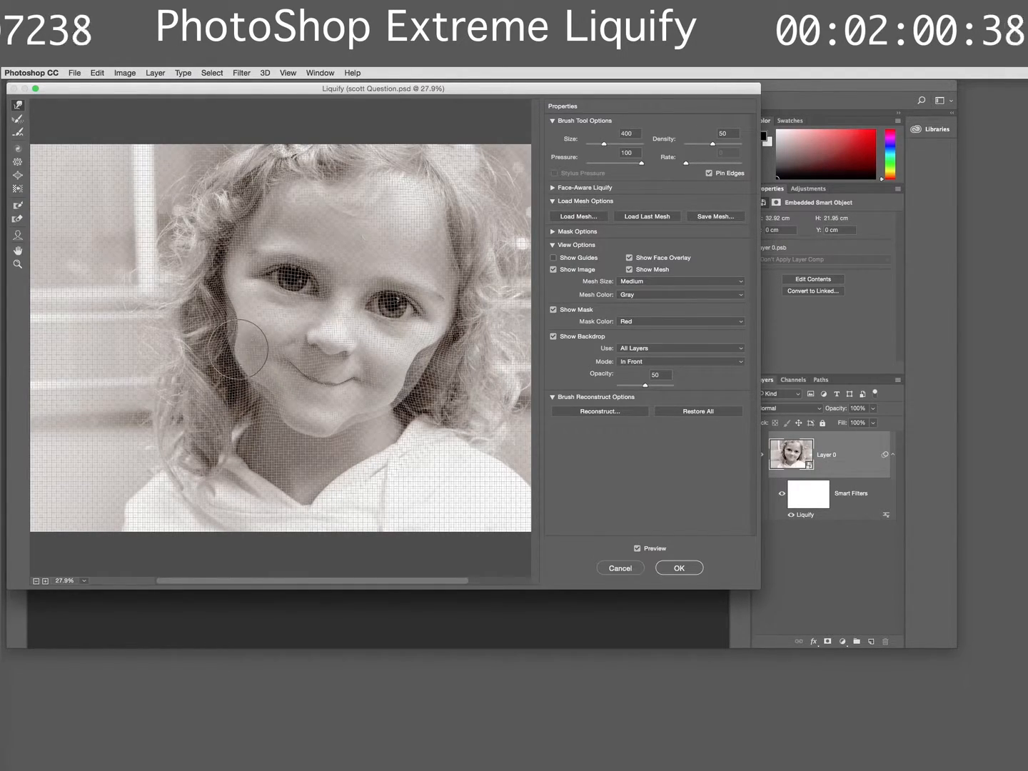
Step: Try to reshape the girl's mouth with the Forward Warp brush at size 80
key(bracketleft)
key(bracketleft)
key(bracketleft)
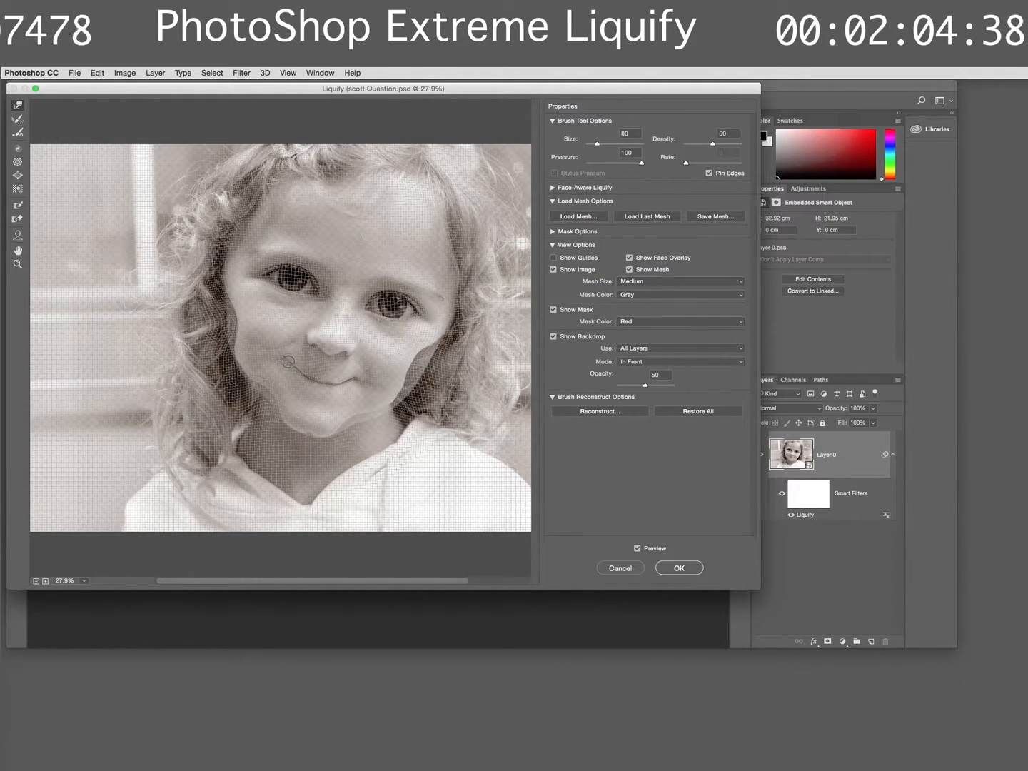
mouse_move(279, 370)
mouse_down()
mouse_move(340, 392)
mouse_move(332, 377)
mouse_move(320, 387)
mouse_move(343, 374)
mouse_up()
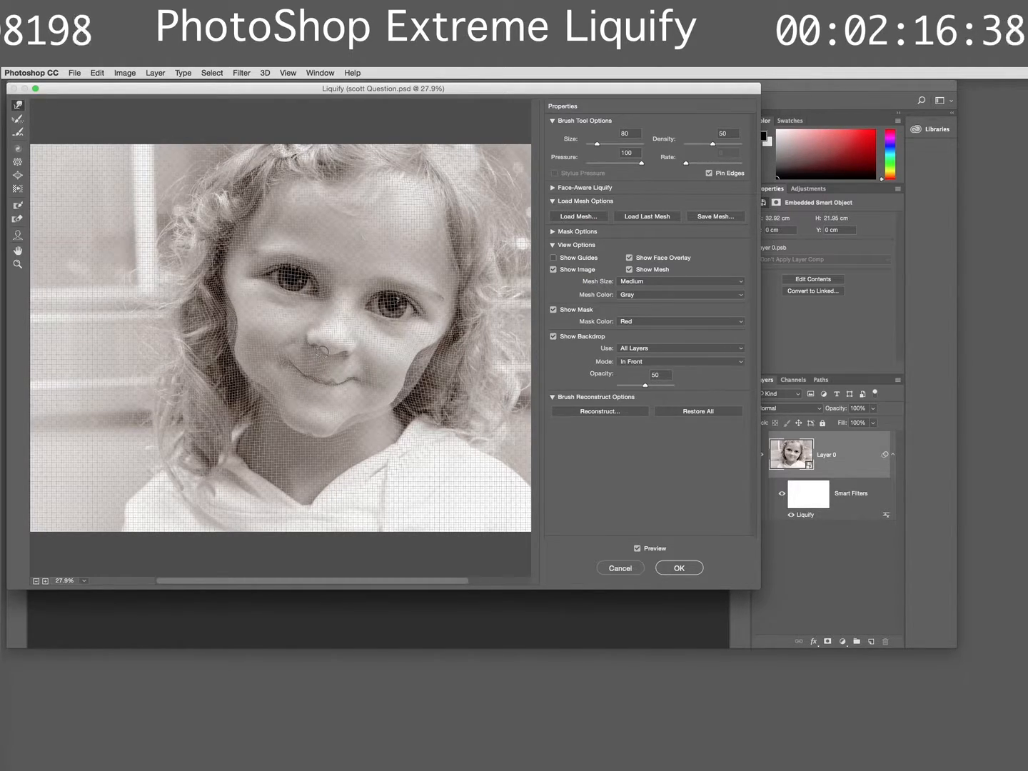
key(alt+space)
key(alt)
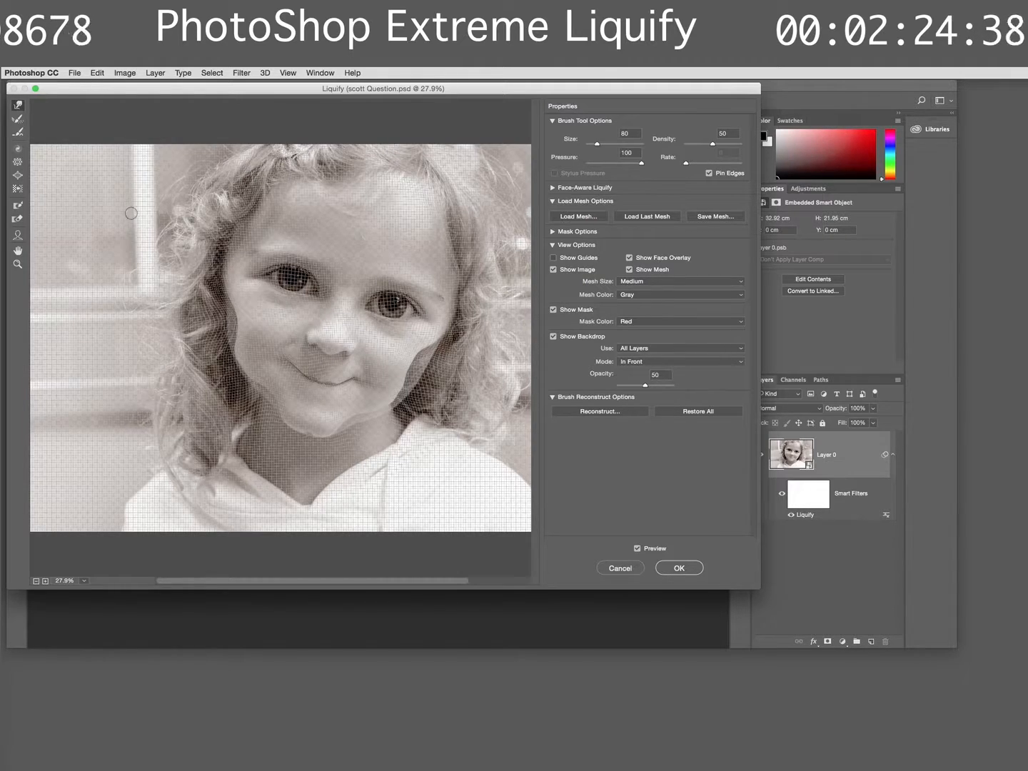
Step: Enlarge both eyes with the Bloat tool, increasing the brush size up to 800
click(18, 176)
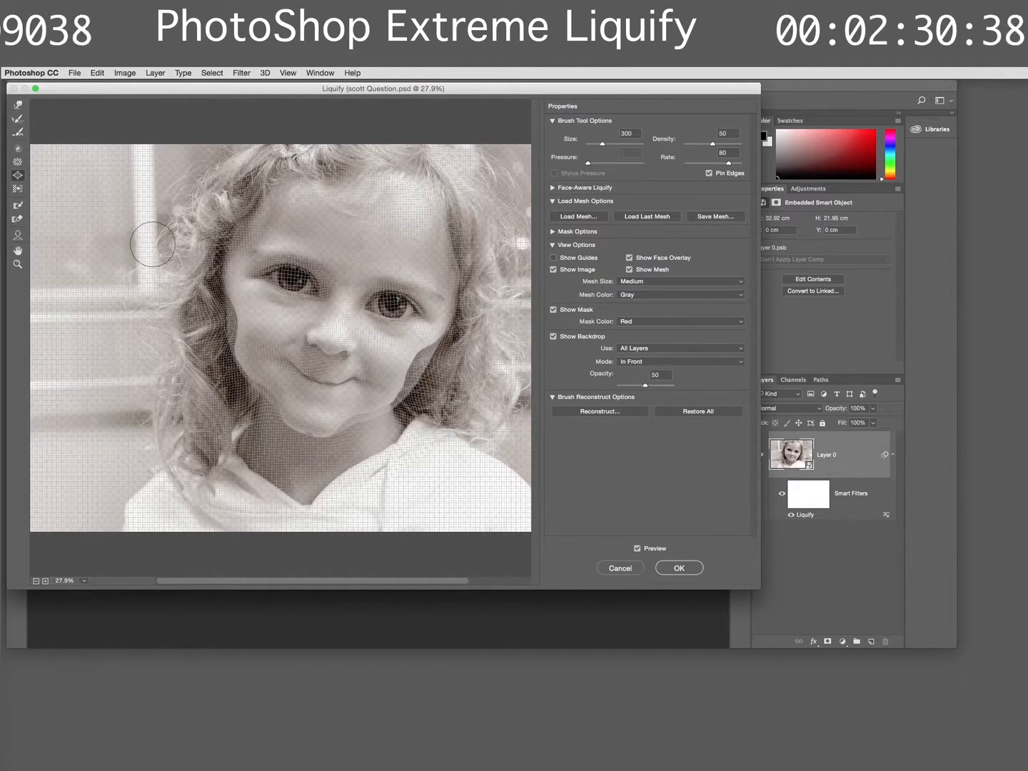
key(bracketright)
key(bracketright)
key(bracketright)
key(bracketright)
key(bracketright)
key(bracketright)
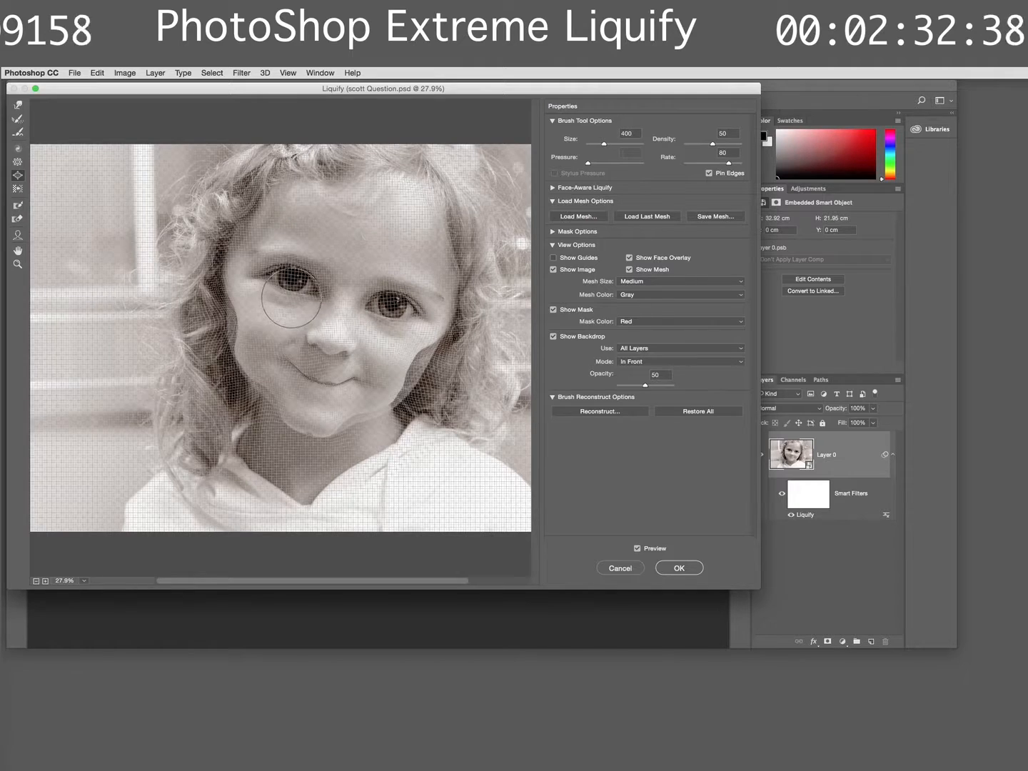
click(289, 284)
drag(289, 283, 283, 294)
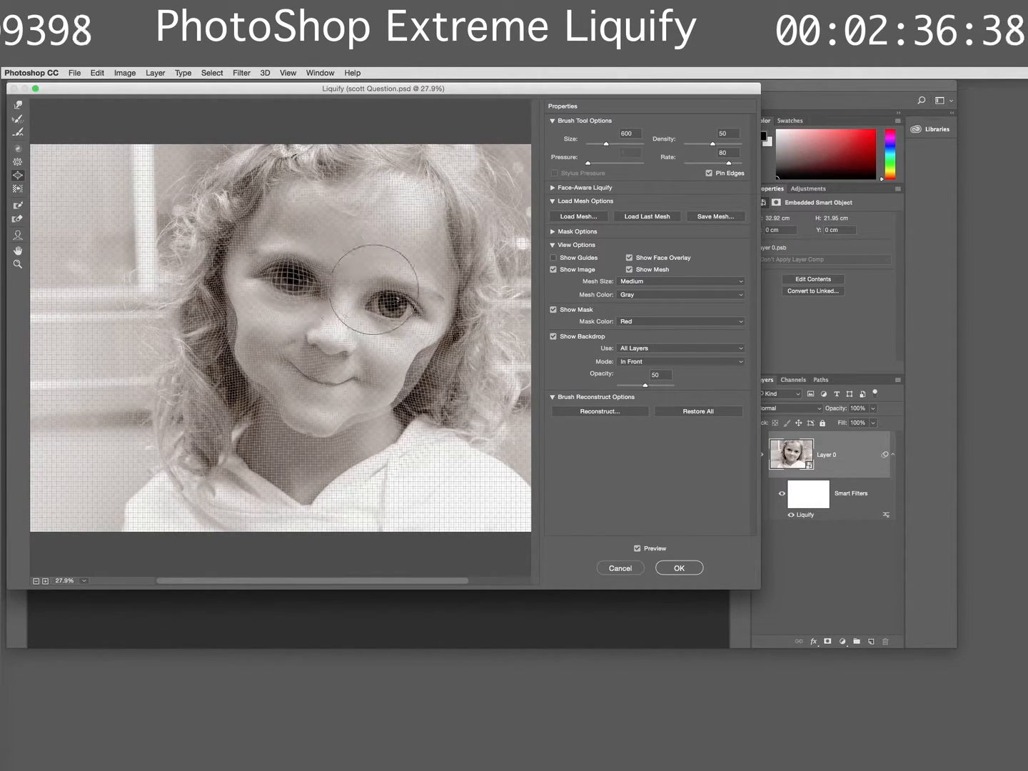
drag(388, 308, 389, 309)
key(bracketright)
key(bracketright)
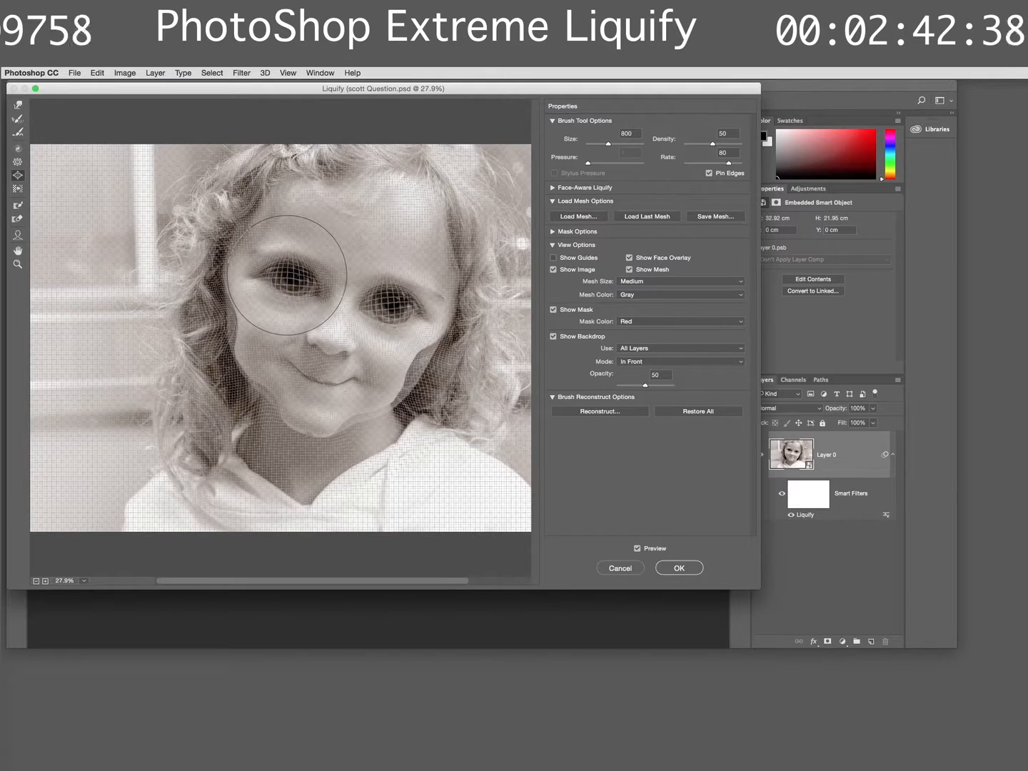
Step: Bloat the middle of the forehead with a brush of size 1000
key(bracketright)
key(bracketright)
drag(359, 211, 359, 212)
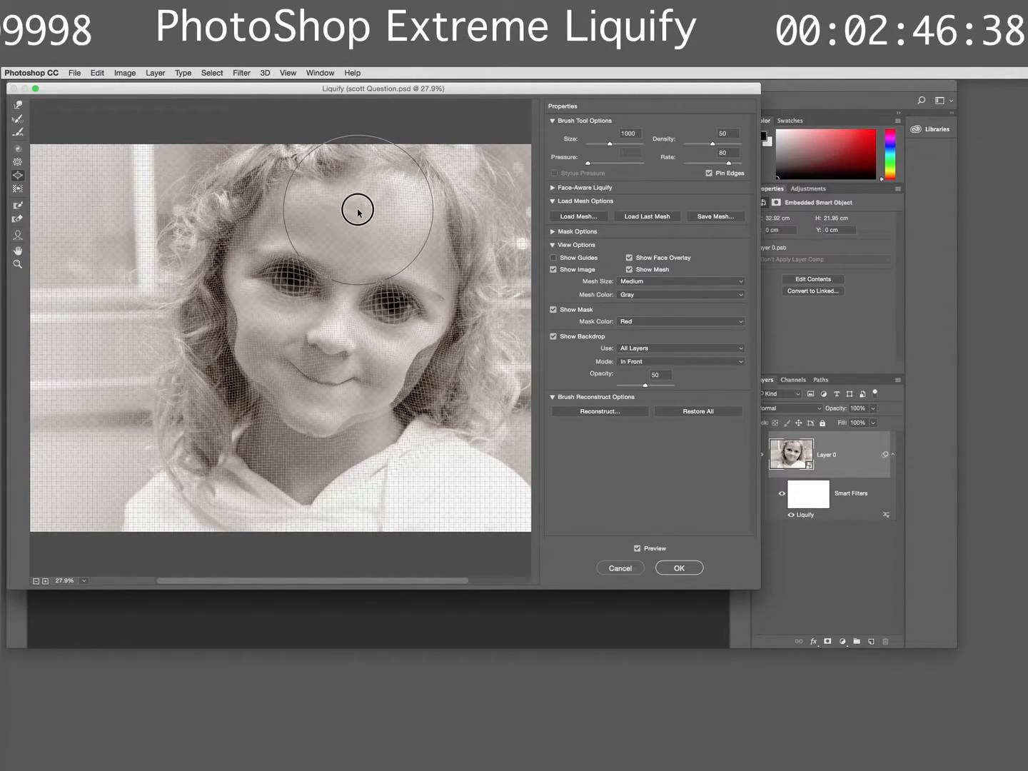
Step: Reduce the Bloat brush size to 400 and bulge out both cheeks beside the nose
key(bracketleft)
key(bracketleft)
key(bracketleft)
key(bracketleft)
key(bracketleft)
key(bracketleft)
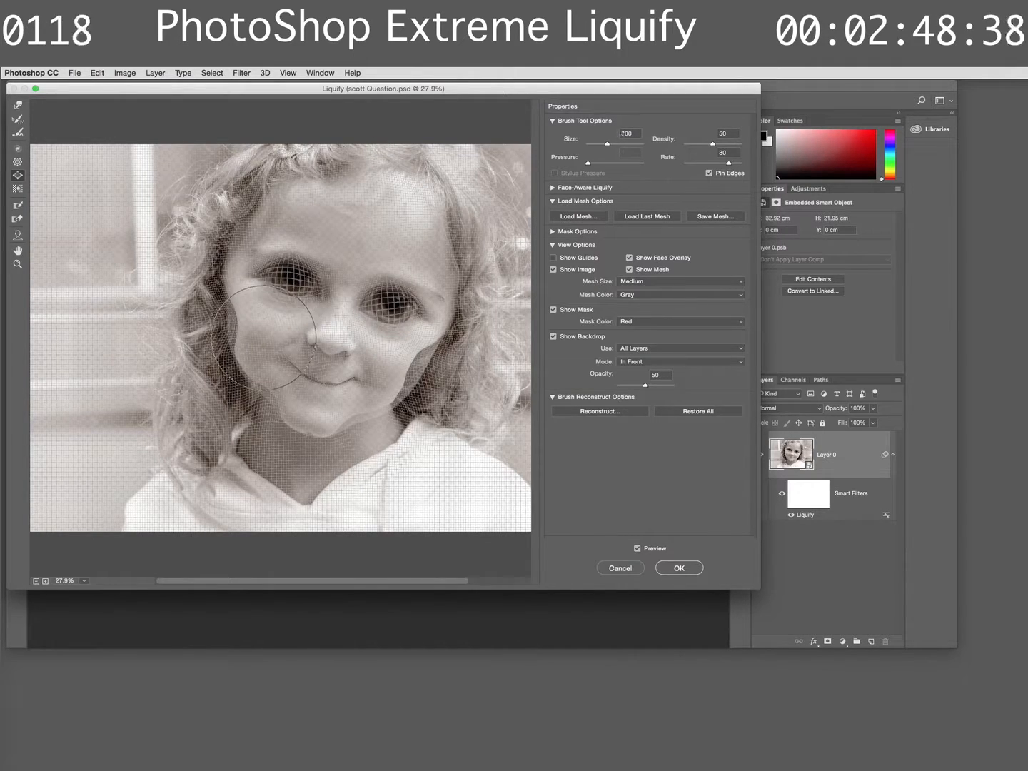
click(267, 336)
click(267, 328)
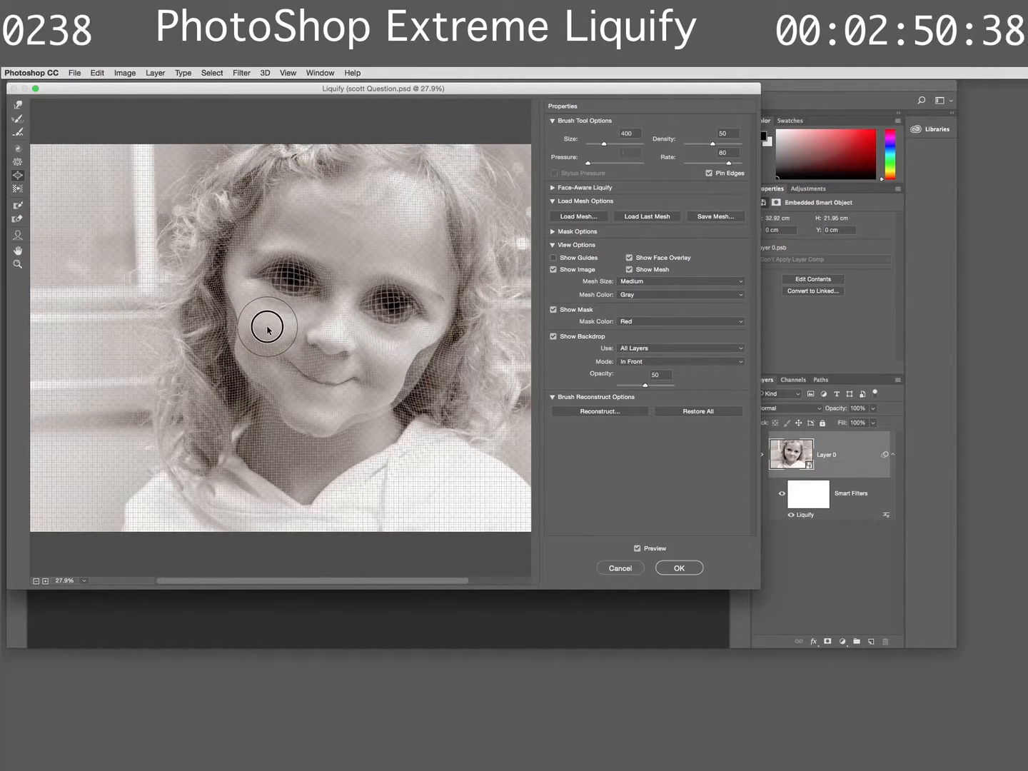
click(389, 361)
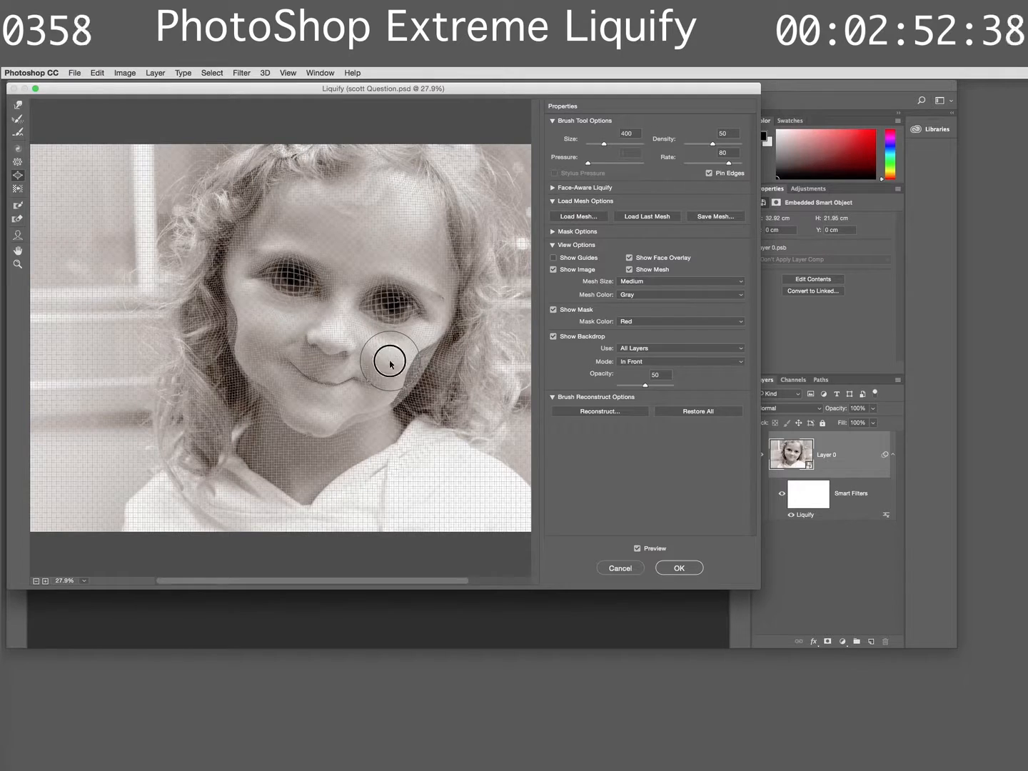
click(389, 358)
click(388, 358)
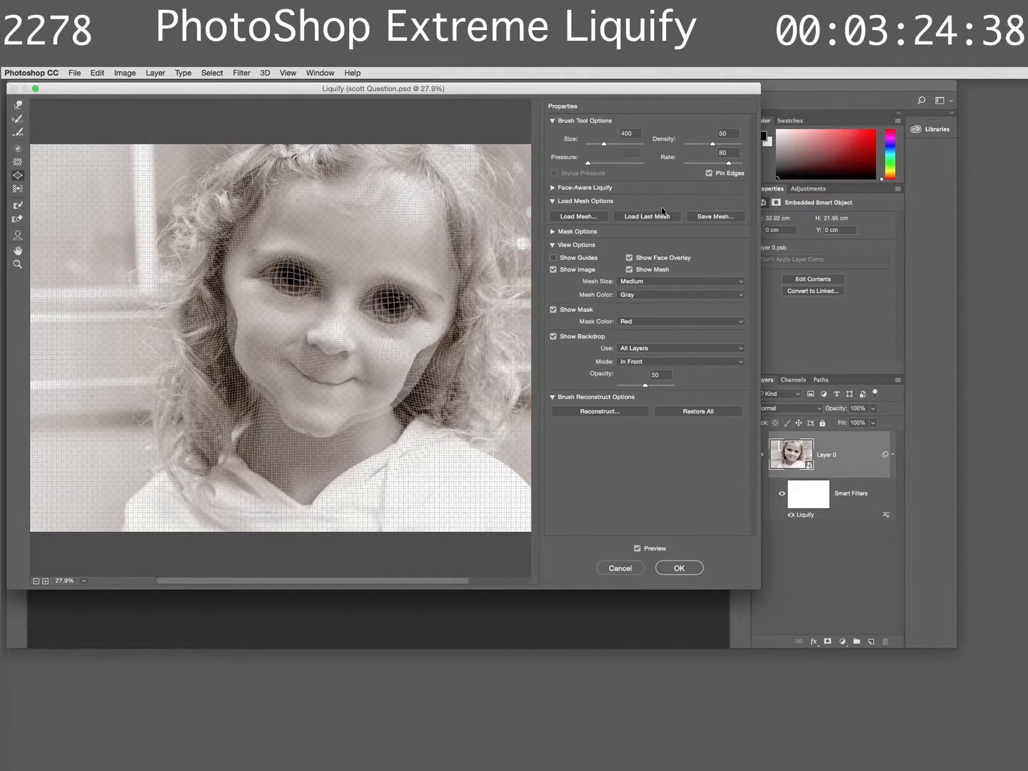
Step: Save the Liquify mesh to the Desktop as extreme.msh, replacing the existing file, and leave Liquify without applying the changes
click(715, 215)
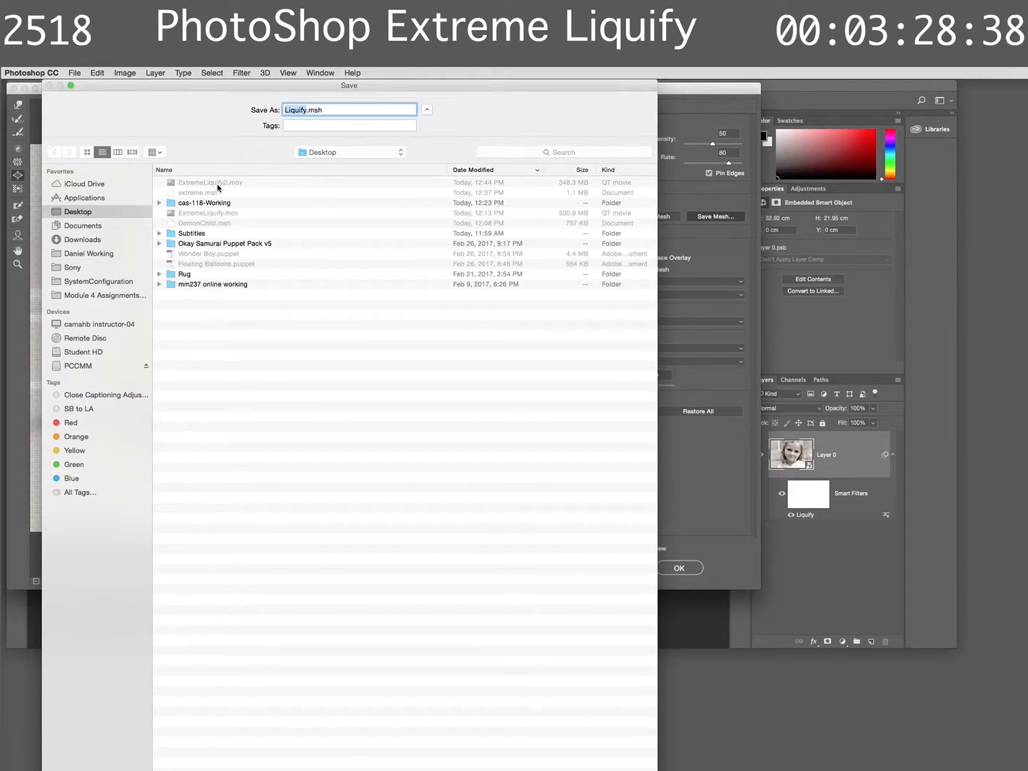
click(199, 195)
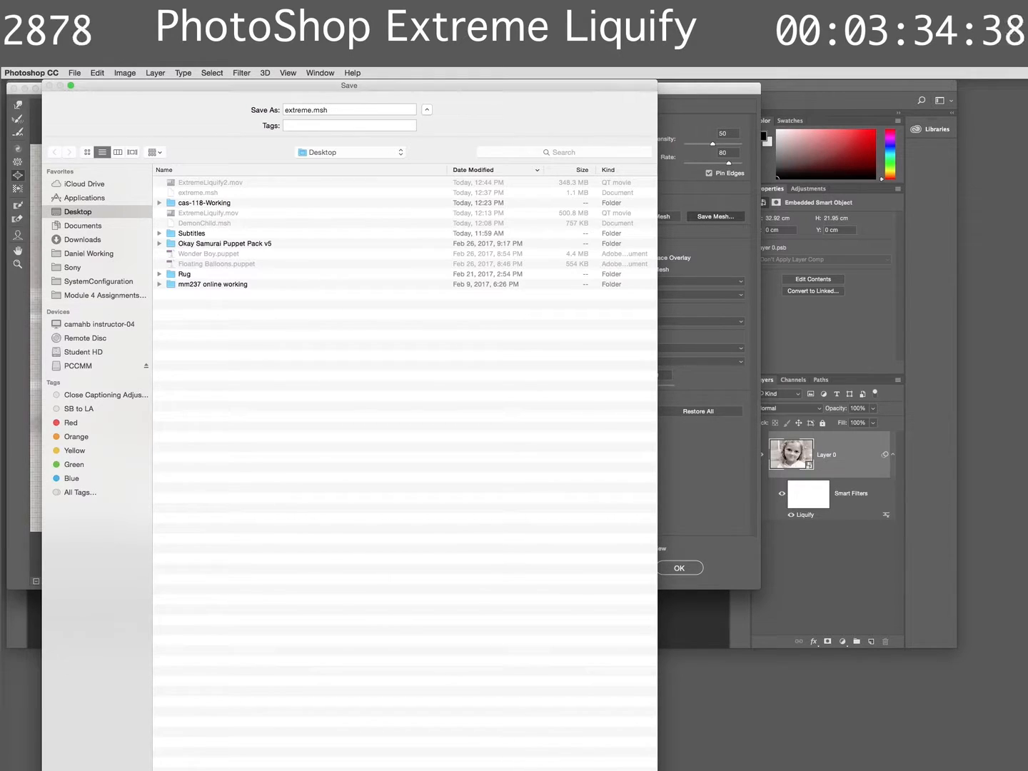
drag(645, 759, 659, 526)
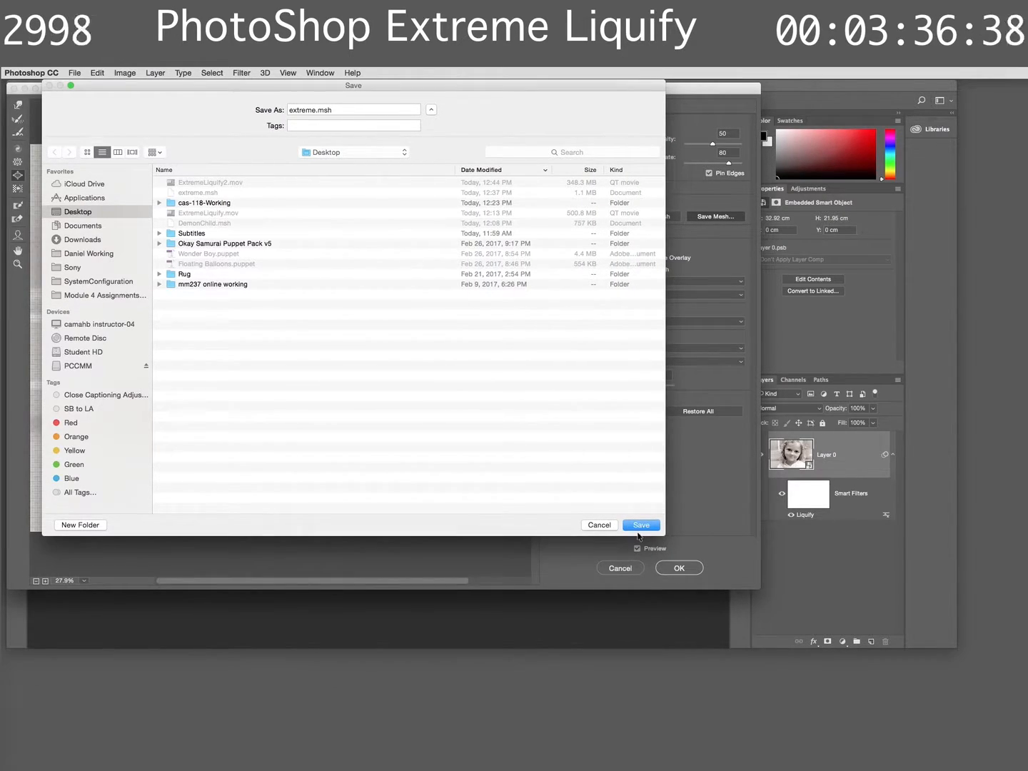
click(643, 524)
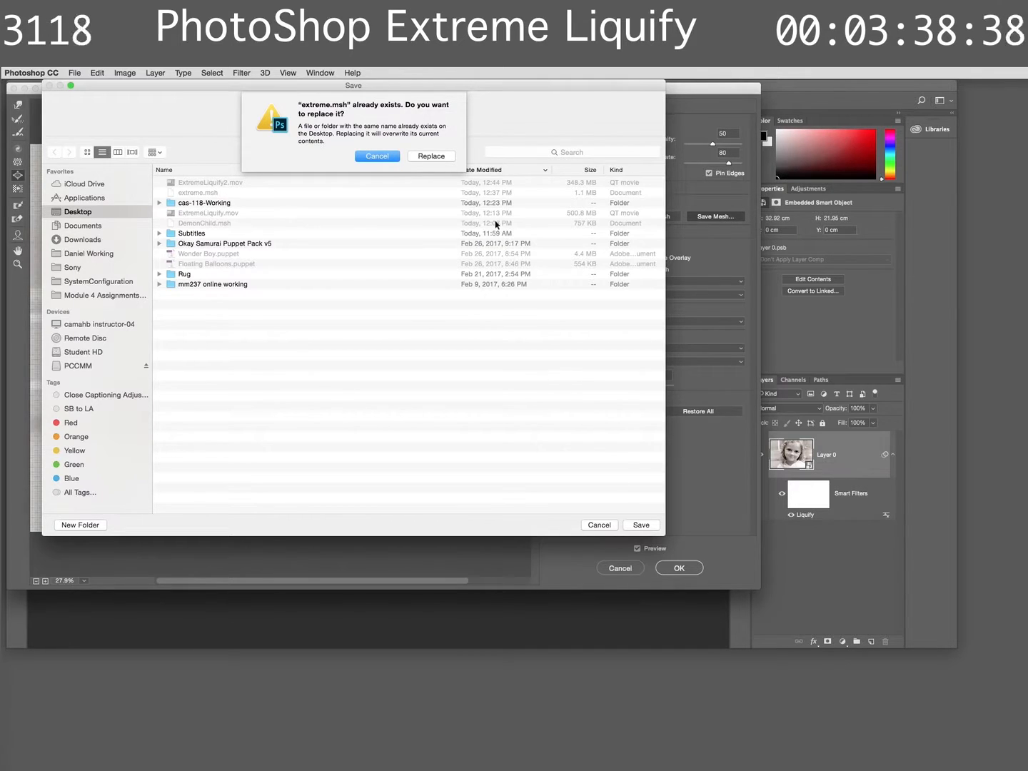
click(432, 157)
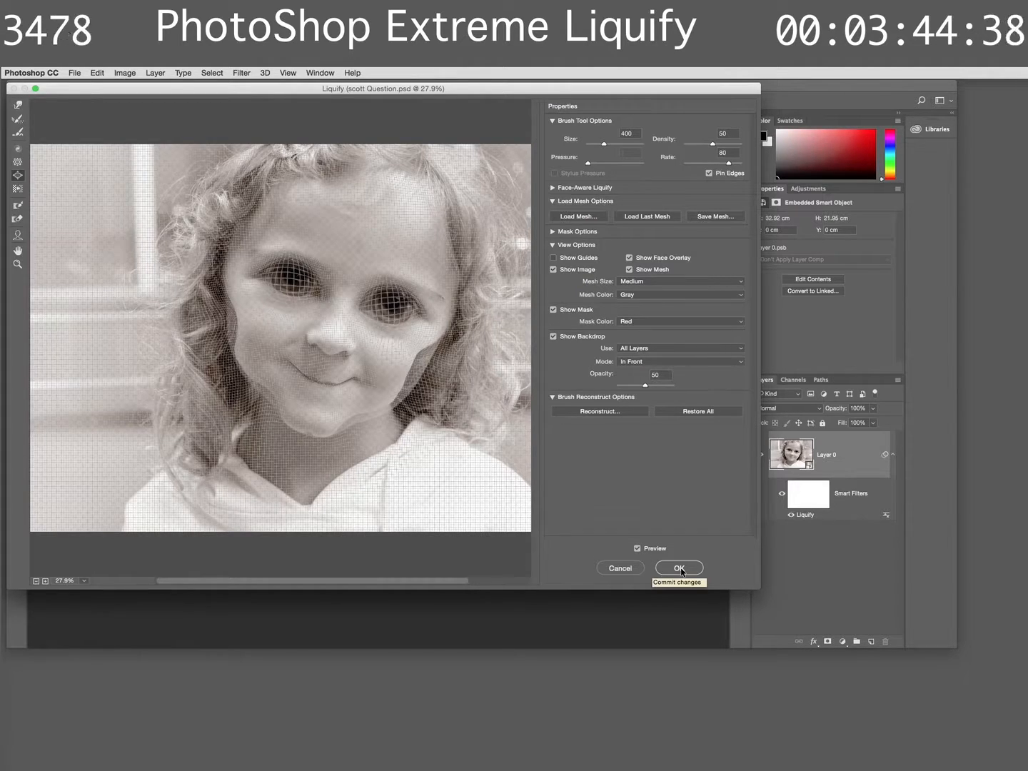
click(629, 569)
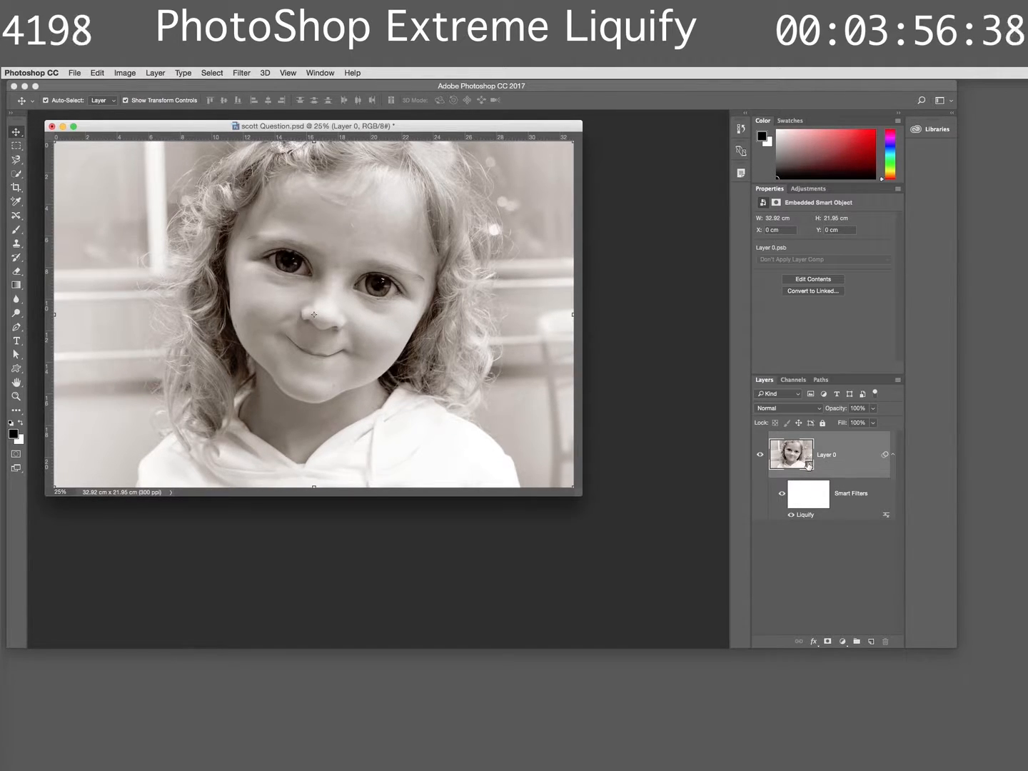
Step: Duplicate Layer 0 and undo the duplication
mouse_move(807, 466)
mouse_down()
mouse_move(806, 487)
mouse_move(872, 645)
mouse_move(867, 600)
mouse_move(871, 644)
mouse_up()
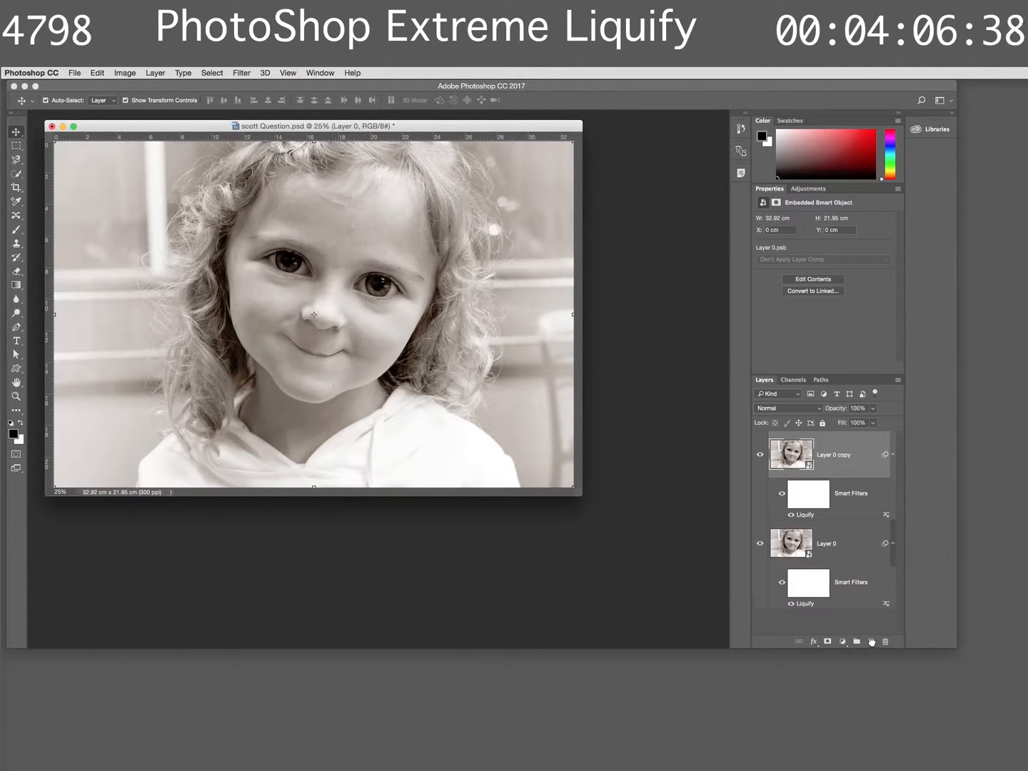
key(ctrl+z)
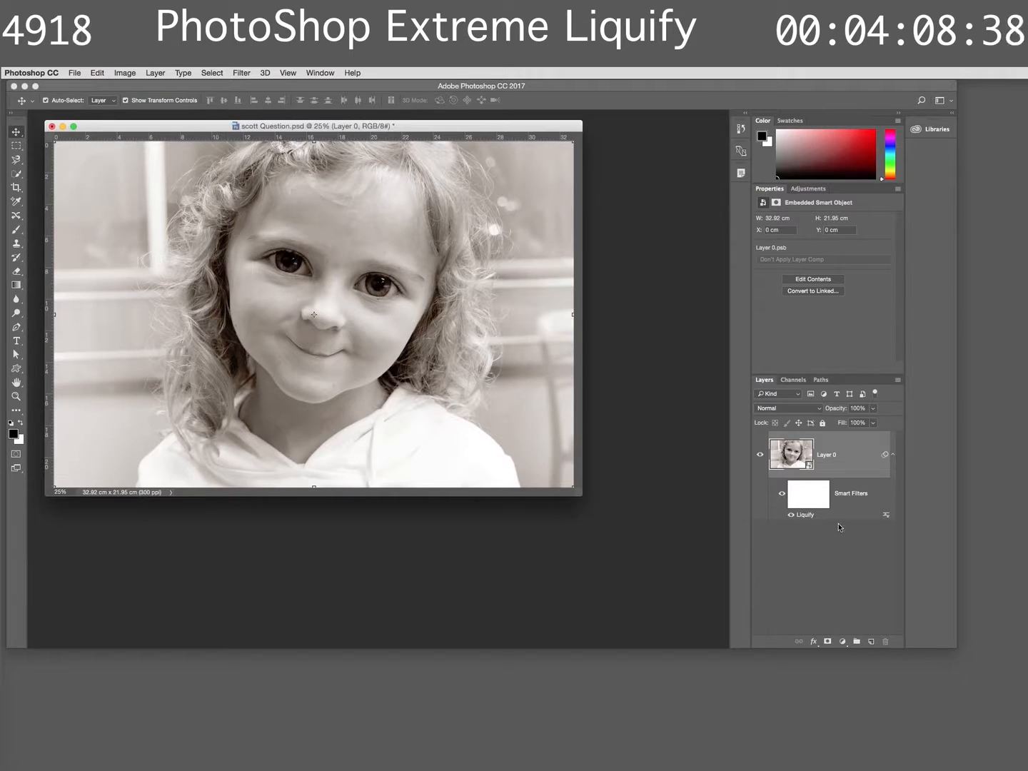
right_click(831, 455)
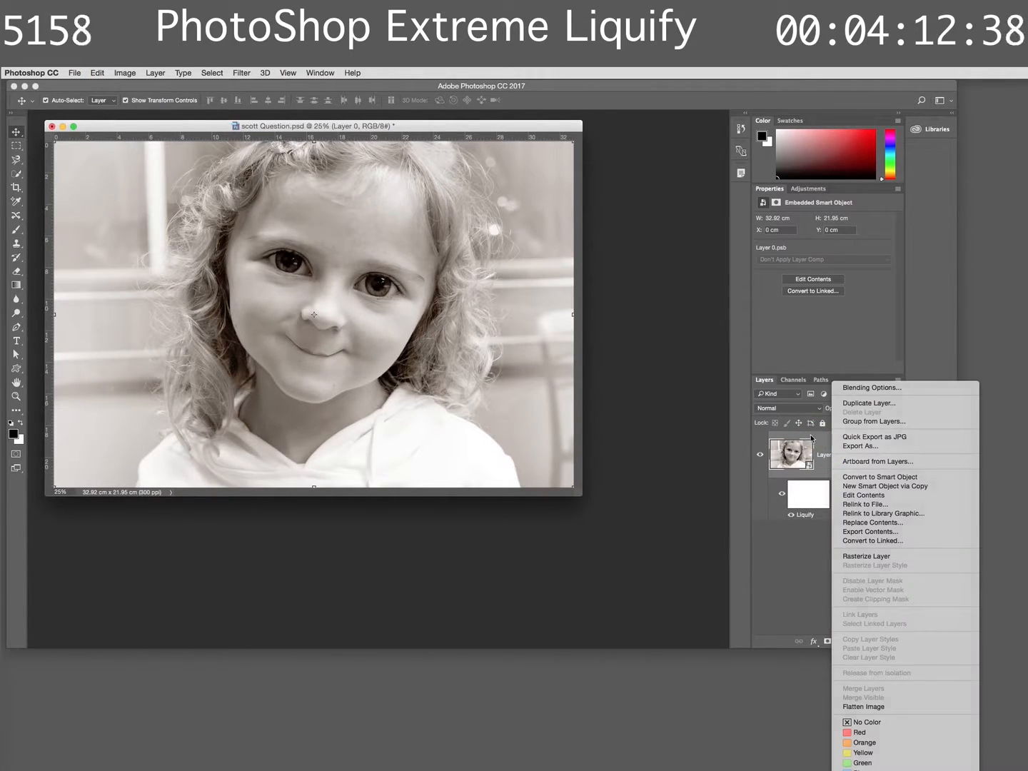
click(831, 455)
Step: Rename Layer 0 to "Original from" followed by the sender's first name
double_click(827, 454)
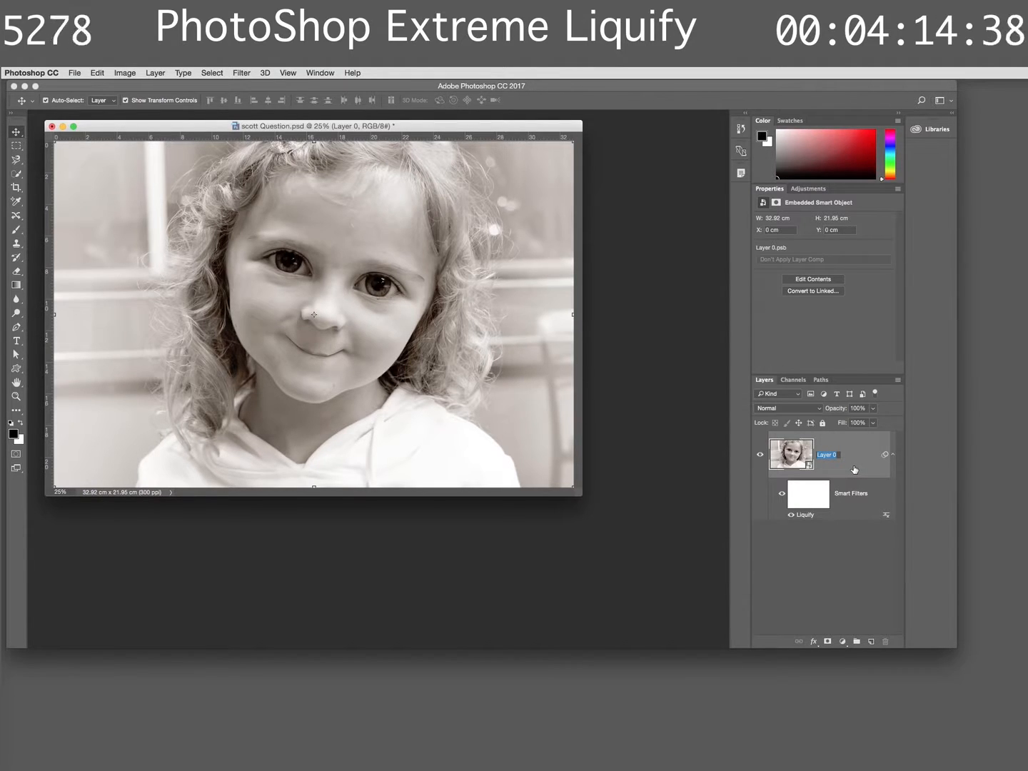
text(origina)
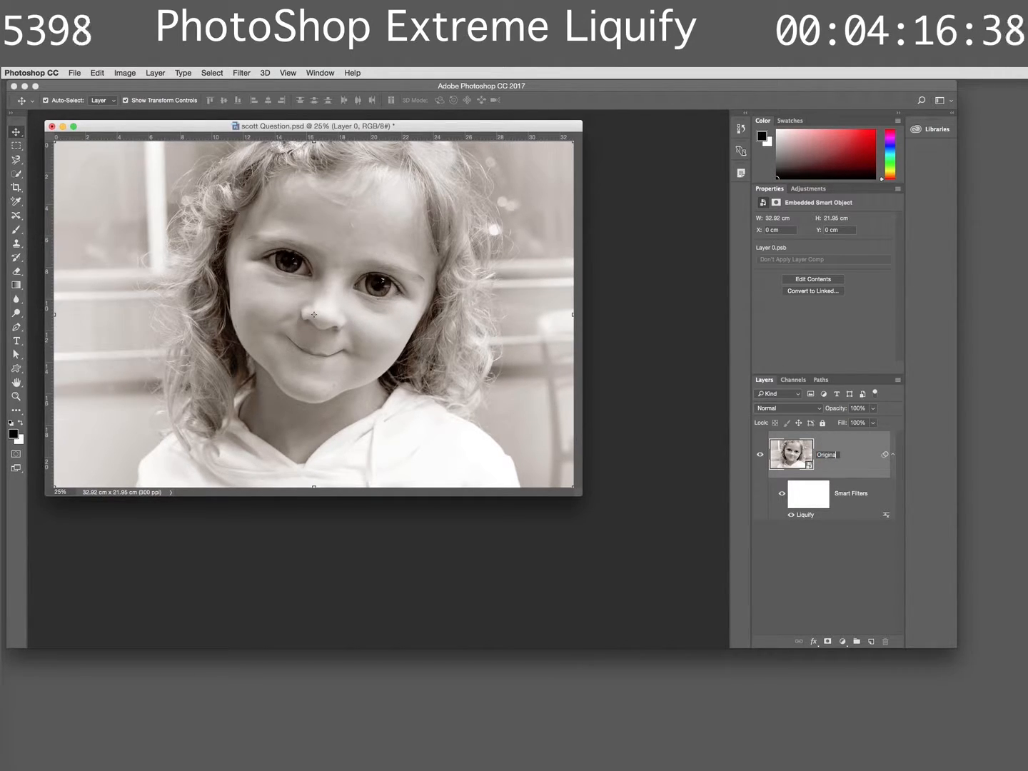
text(l from D)
key(BackSpace)
text(Scott)
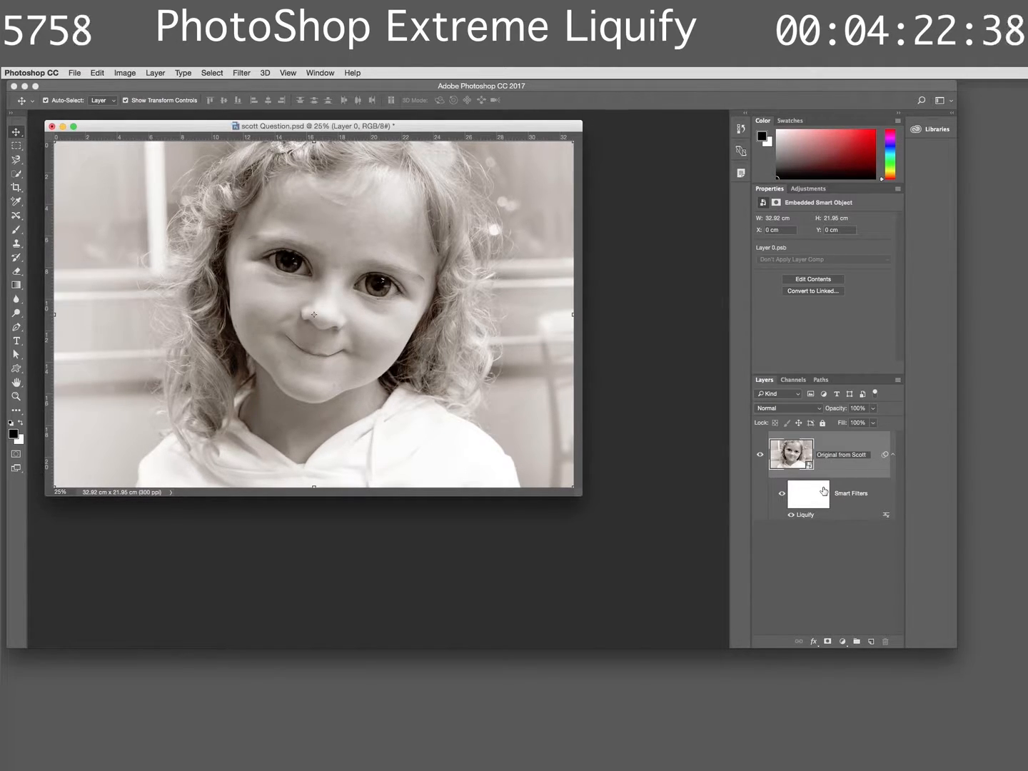
click(828, 546)
Step: Duplicate the renamed portrait layer within the same document and name the copy extreme
right_click(837, 453)
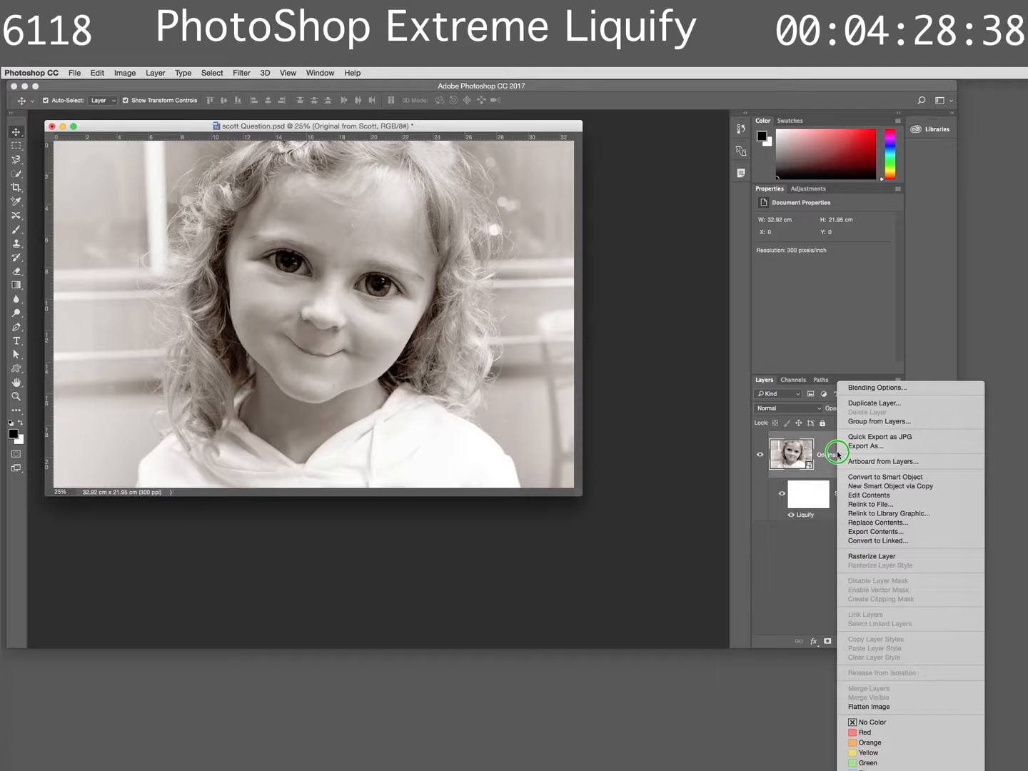
click(876, 402)
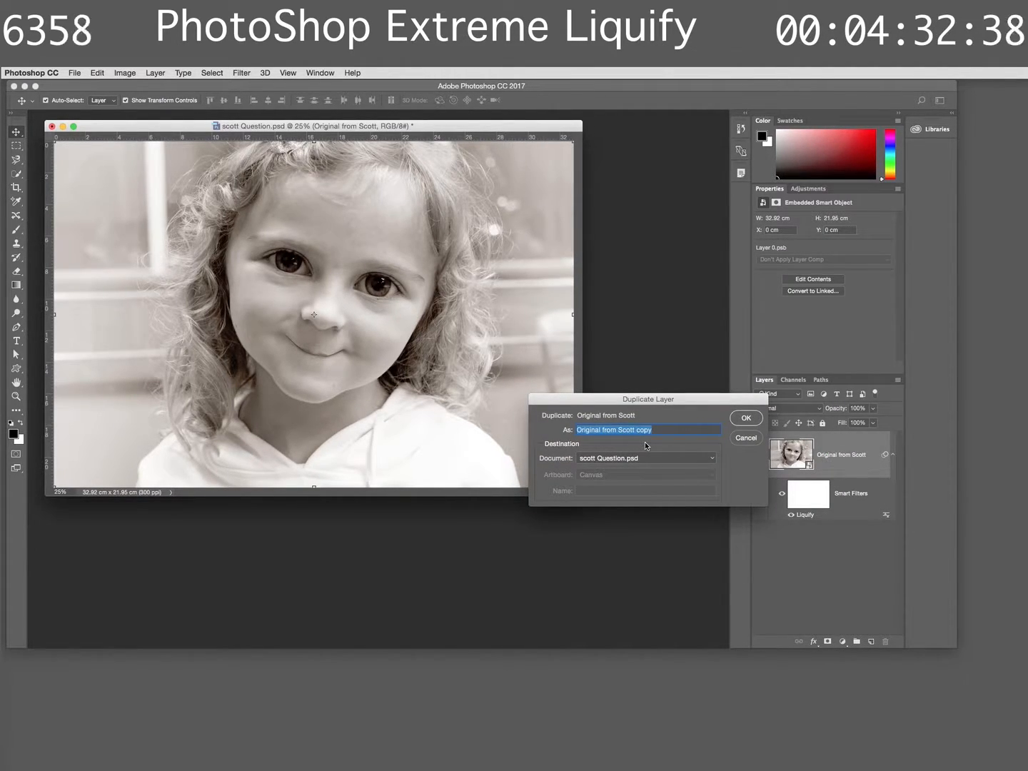
text(extre)
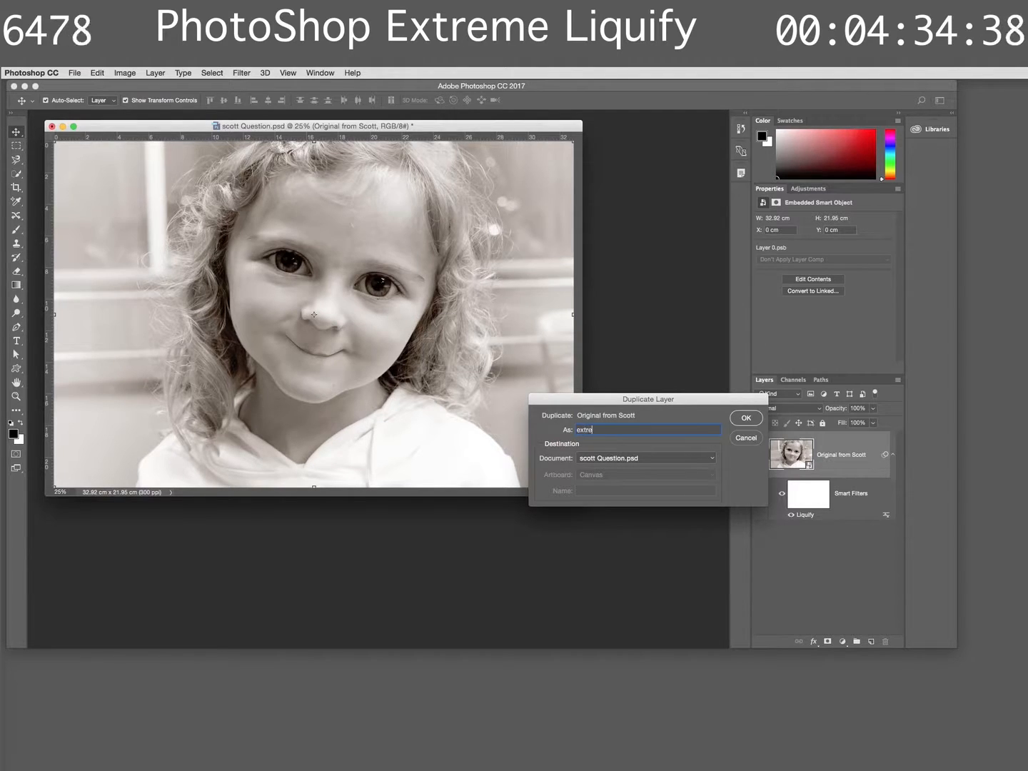
text(me)
key(Return)
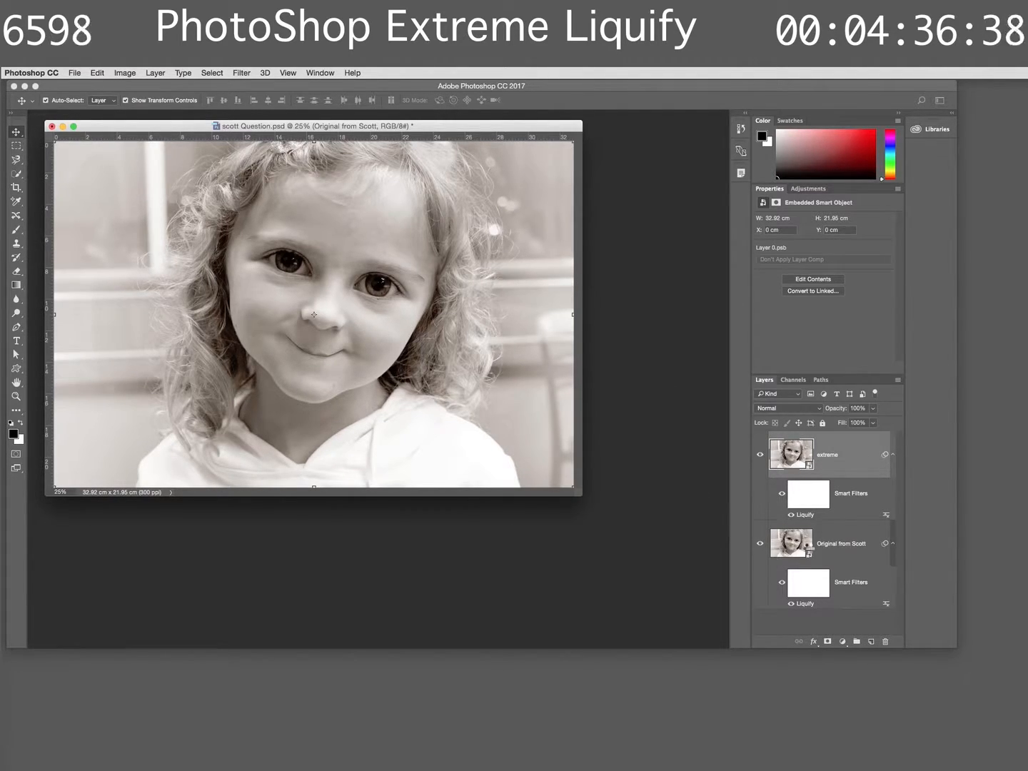
Step: Load extreme.msh from the Desktop into the extreme layer's Liquify smart filter and apply the distortion
double_click(805, 513)
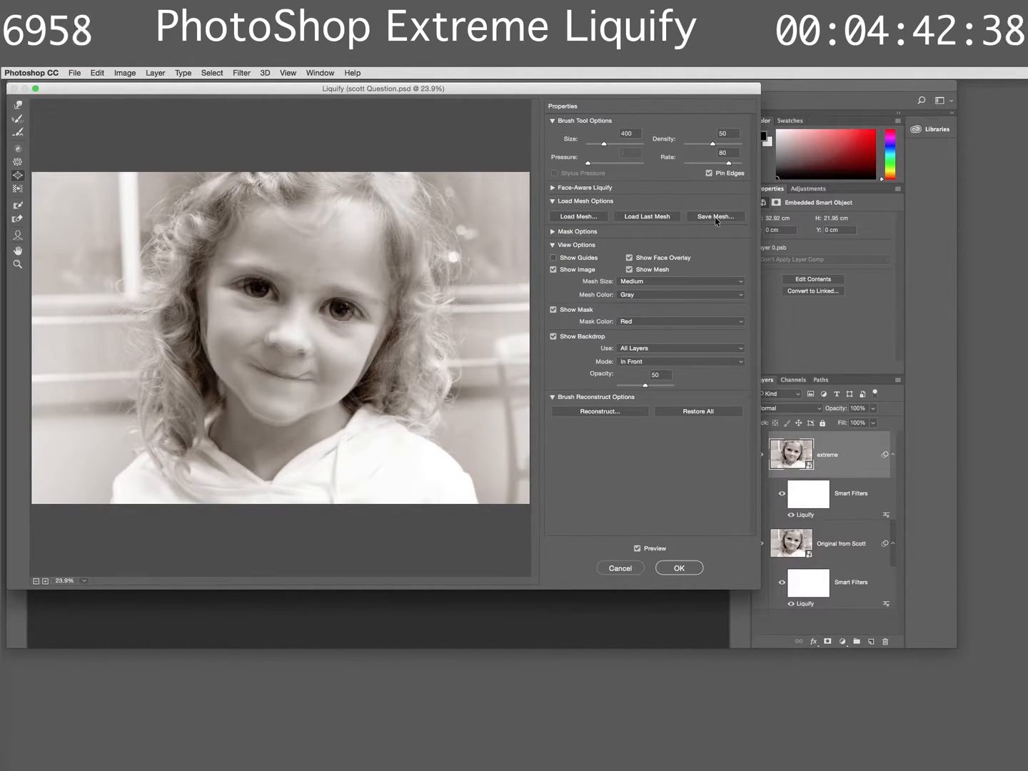
click(575, 216)
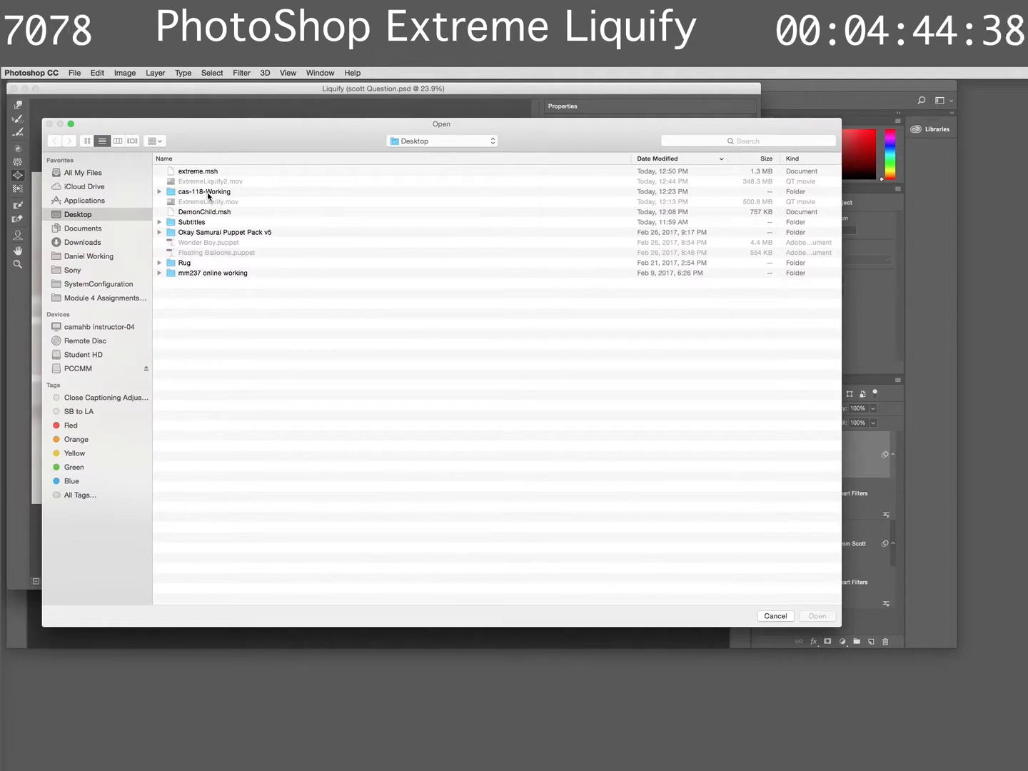
click(204, 170)
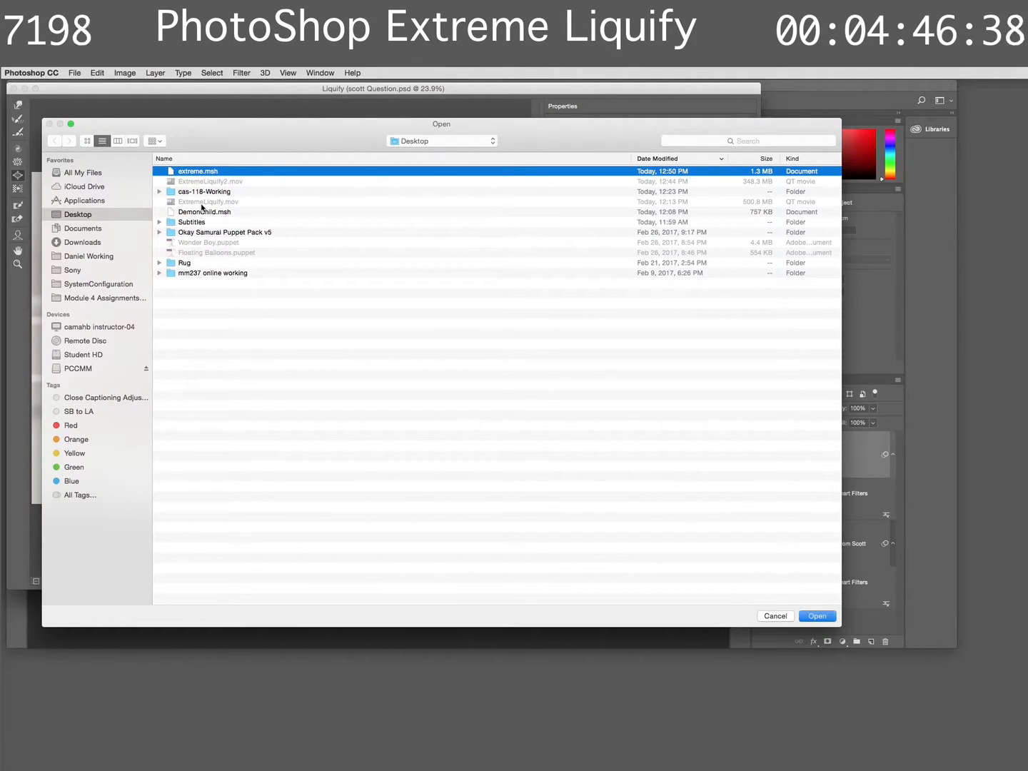
key(Return)
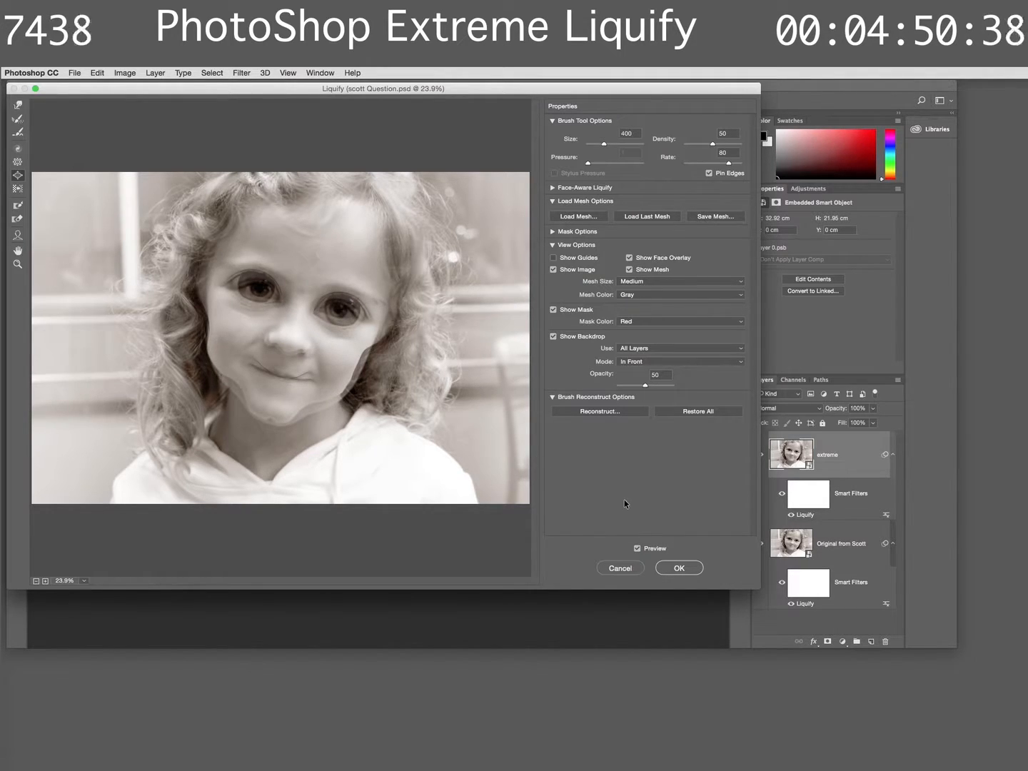
click(629, 270)
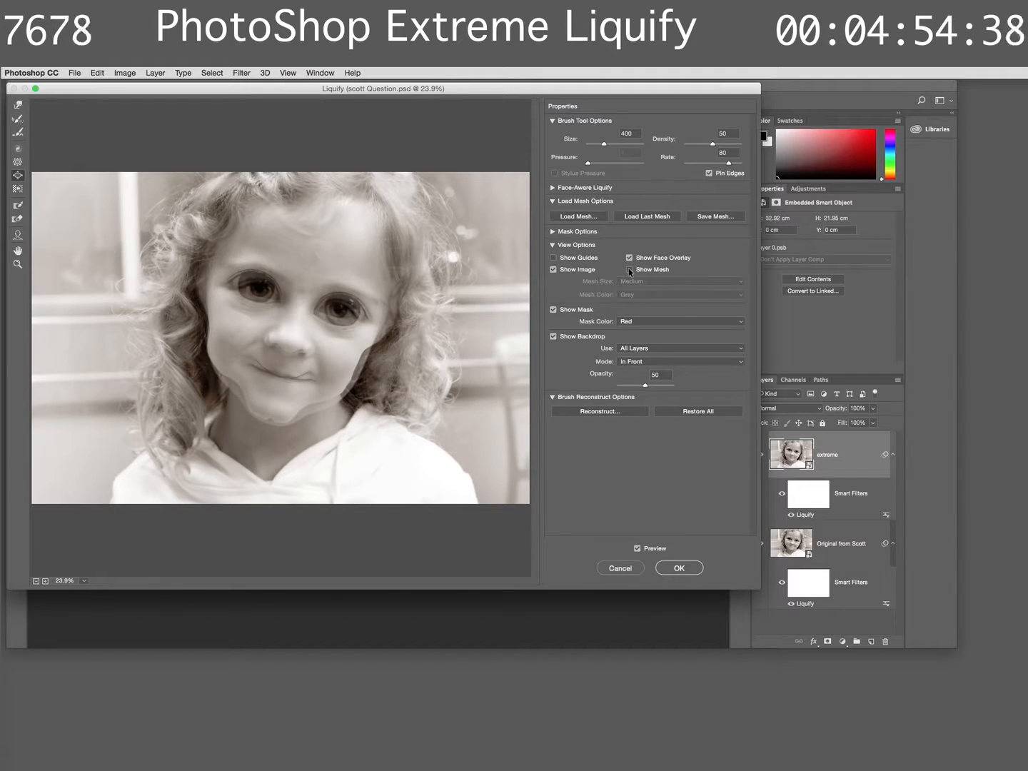
click(628, 270)
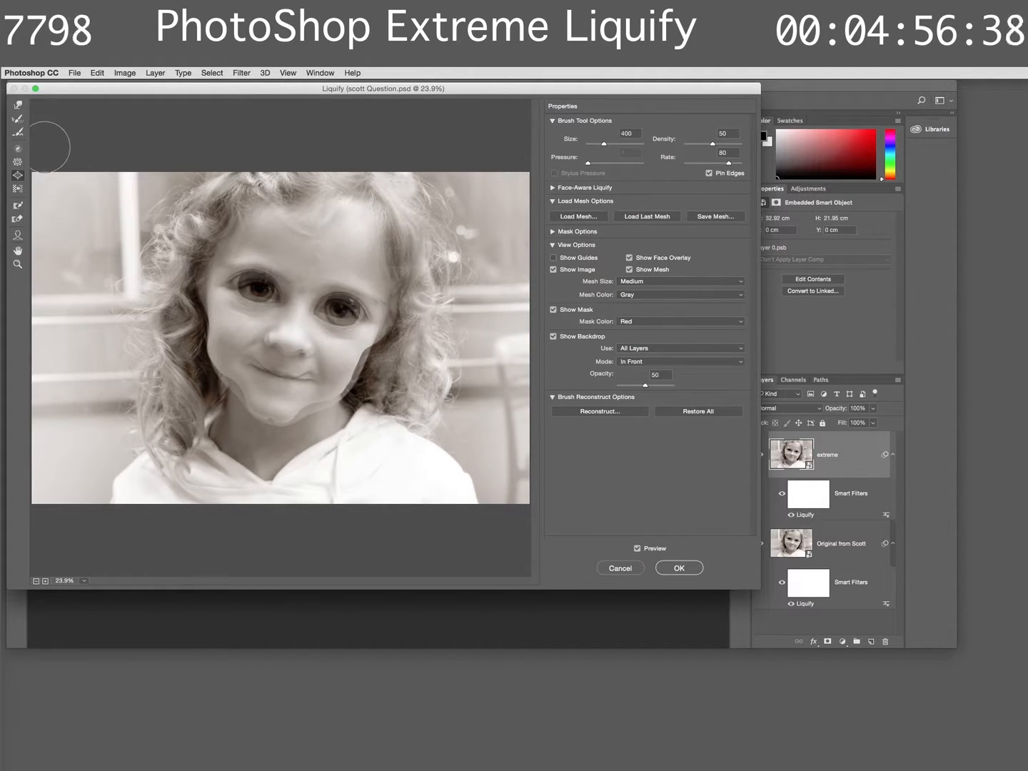
click(17, 104)
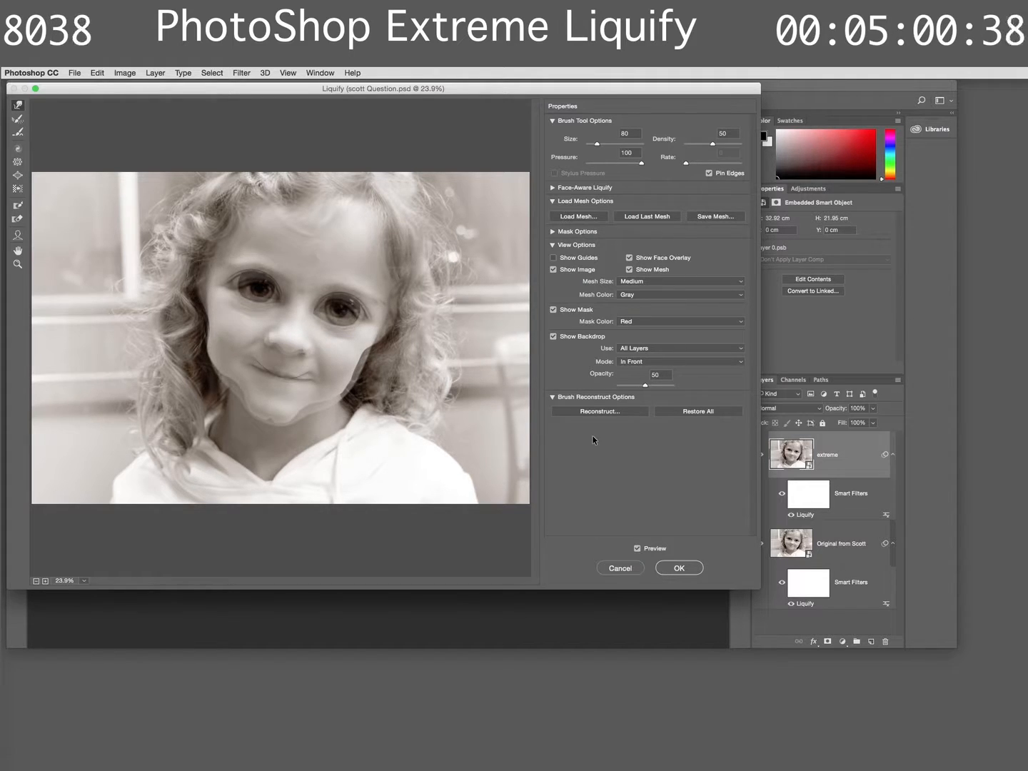
click(678, 567)
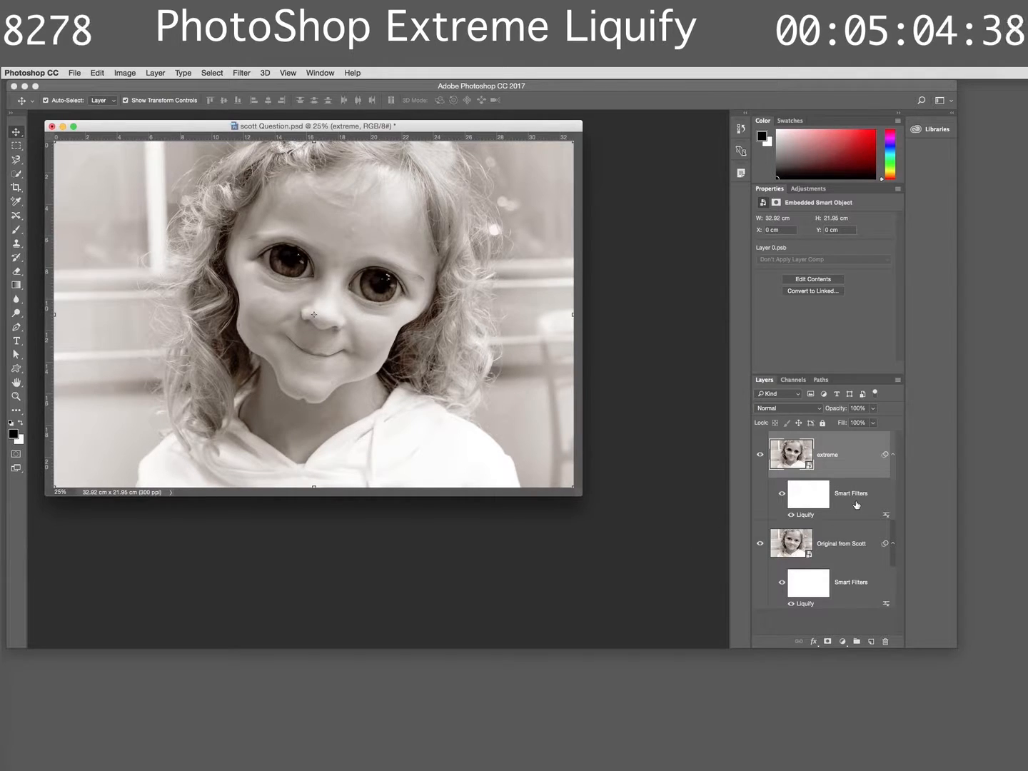
Step: Compare the portrait versions by toggling the visibility of the extreme layer and the original layer's smart filters, leaving all of them shown
click(760, 457)
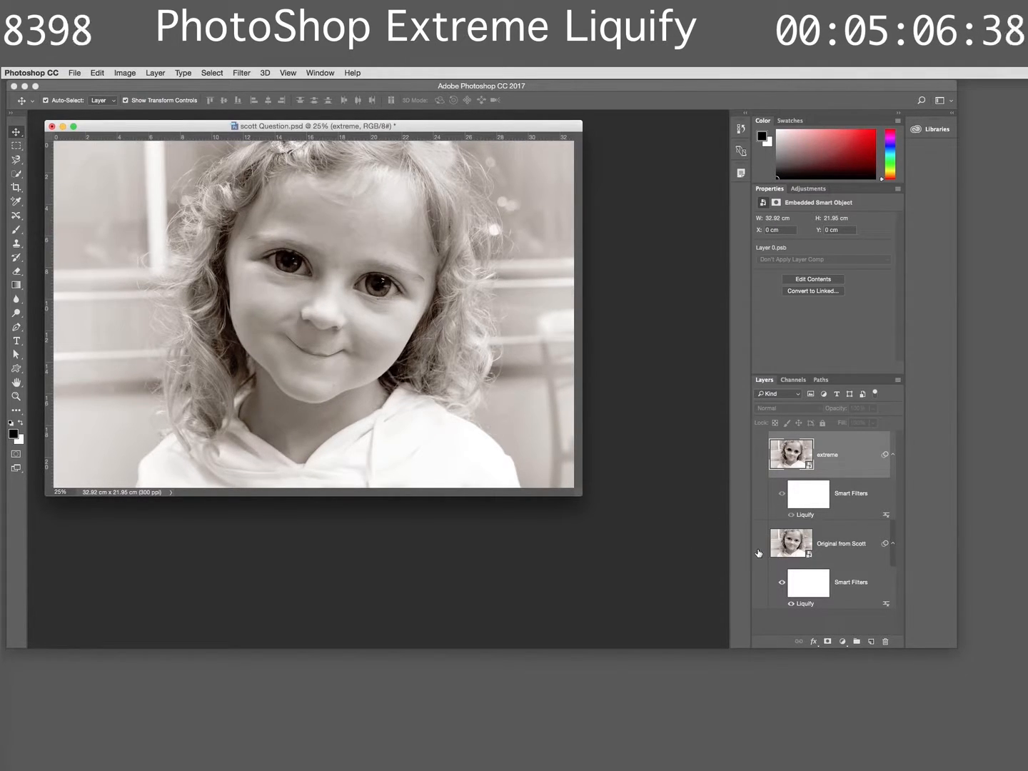
click(759, 543)
click(776, 579)
click(759, 542)
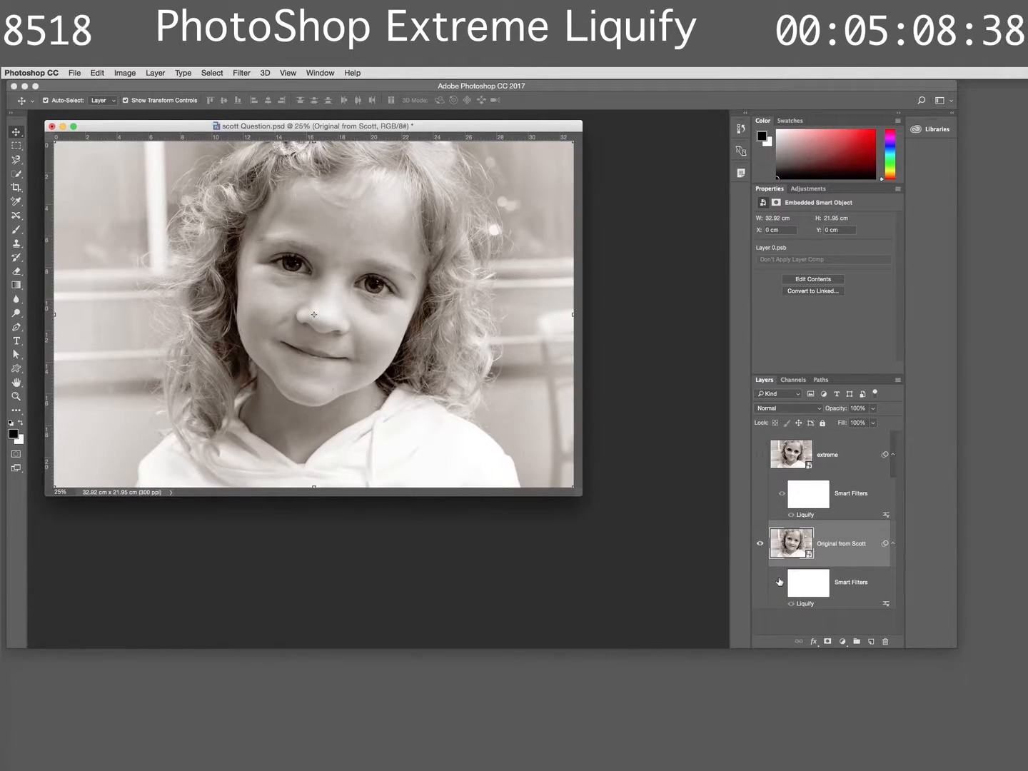
click(779, 586)
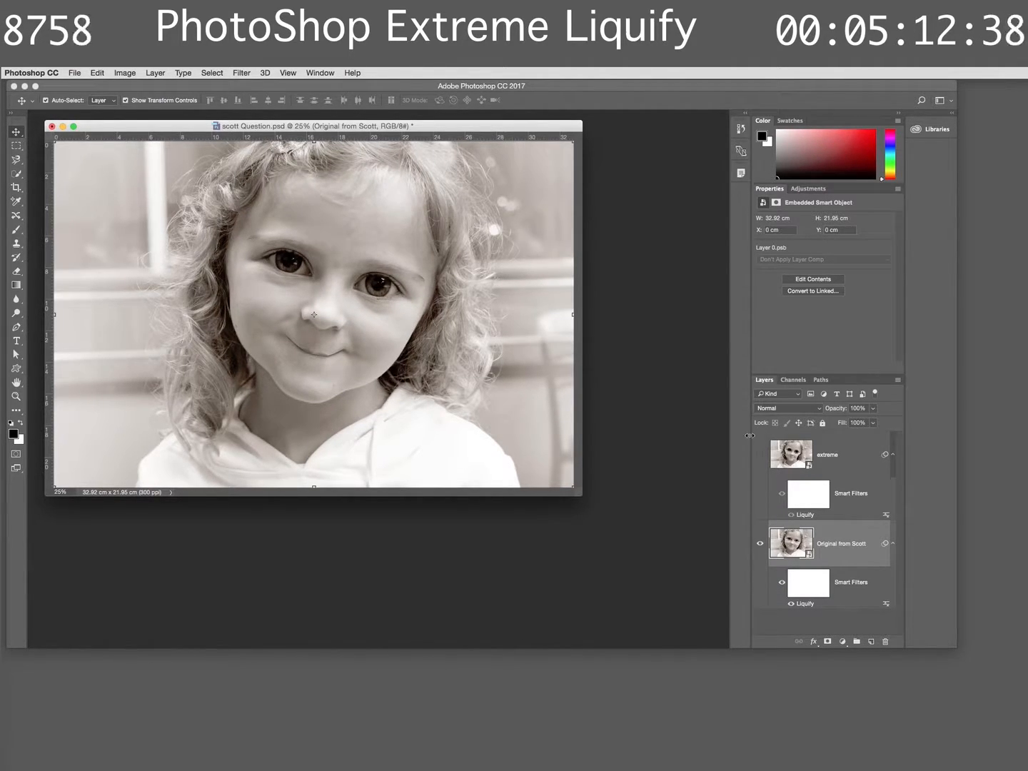
click(759, 454)
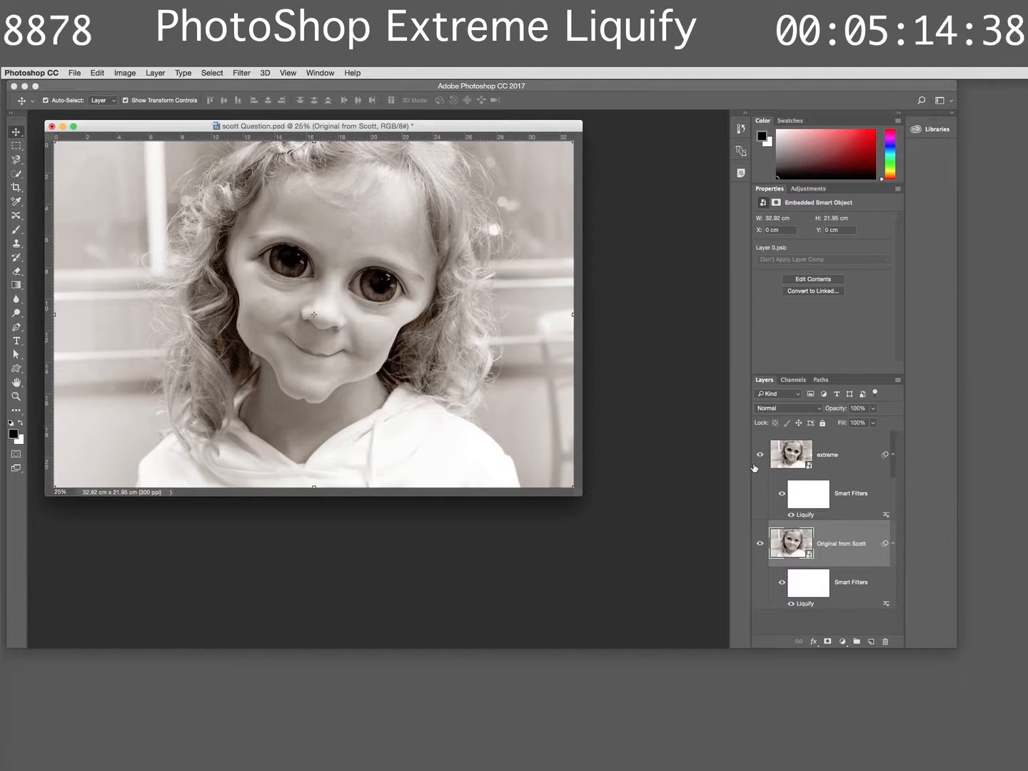